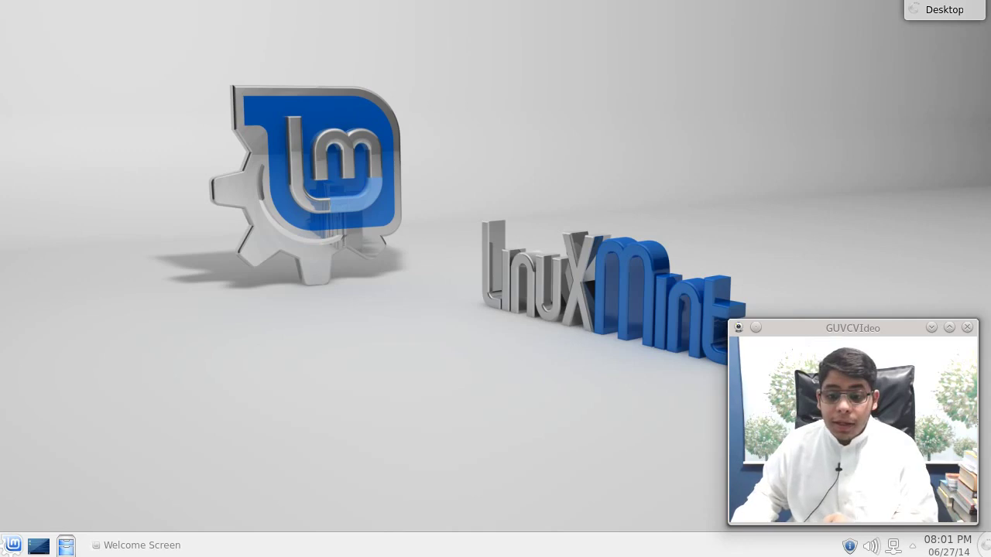
Step: Move the webcam window up to clear the desktop, reposition the Welcome Screen and close it
drag(856, 329, 850, 46)
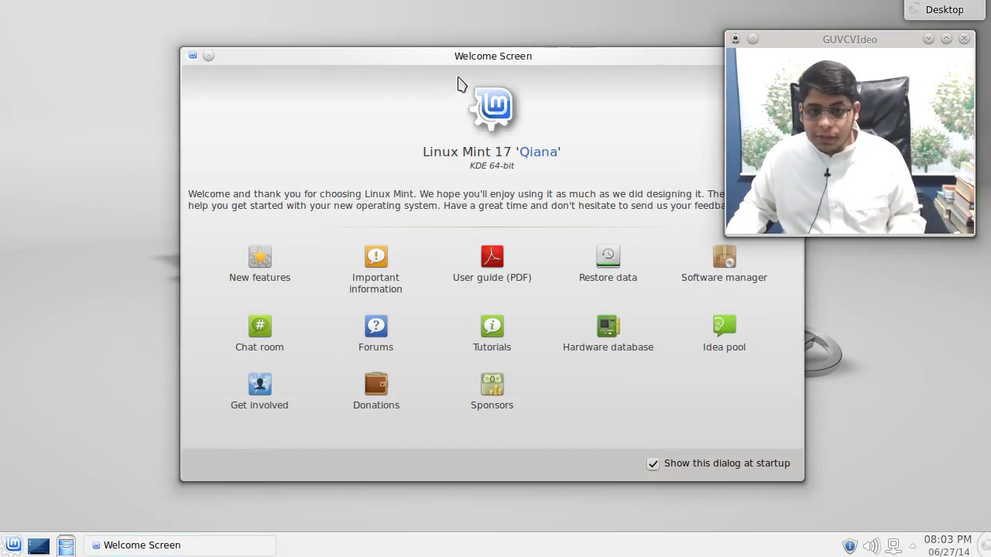
drag(486, 71, 313, 65)
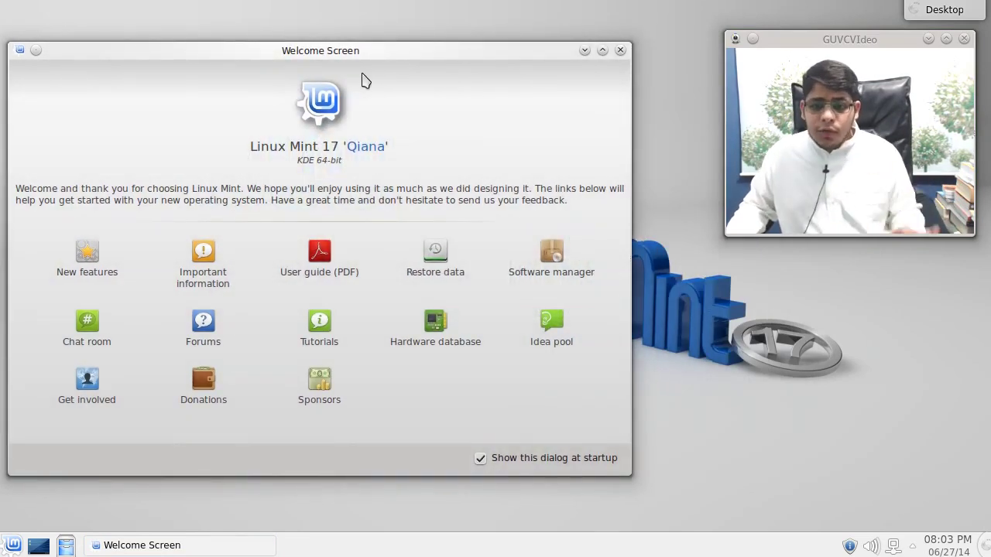
click(620, 51)
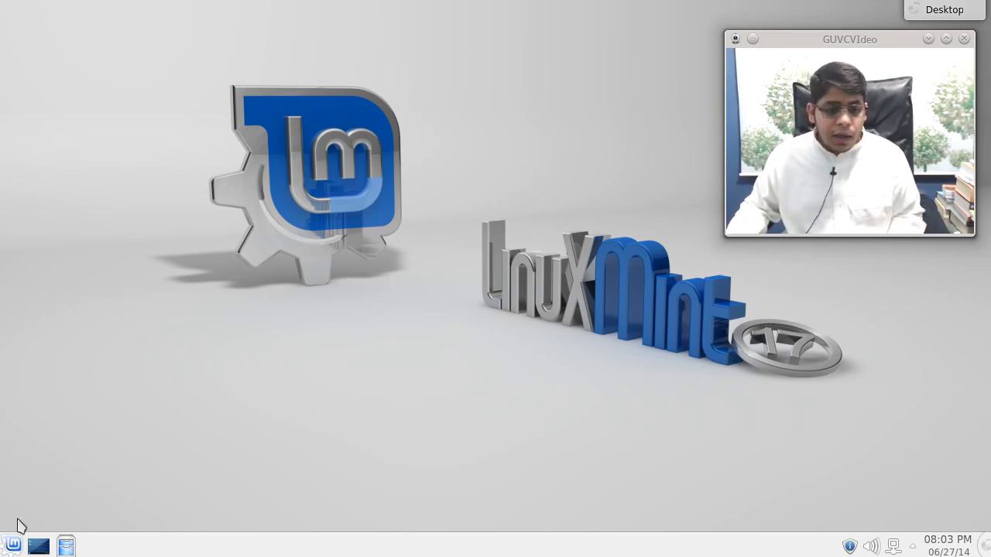
Step: Bring up the application launcher and view the options available for the desktop panel
click(11, 544)
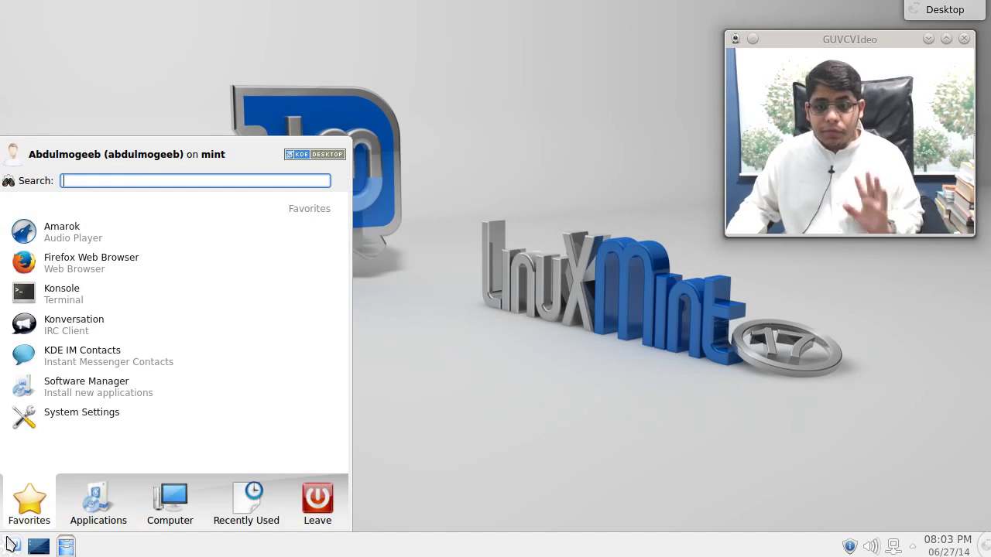
right_click(408, 546)
mouse_move(453, 518)
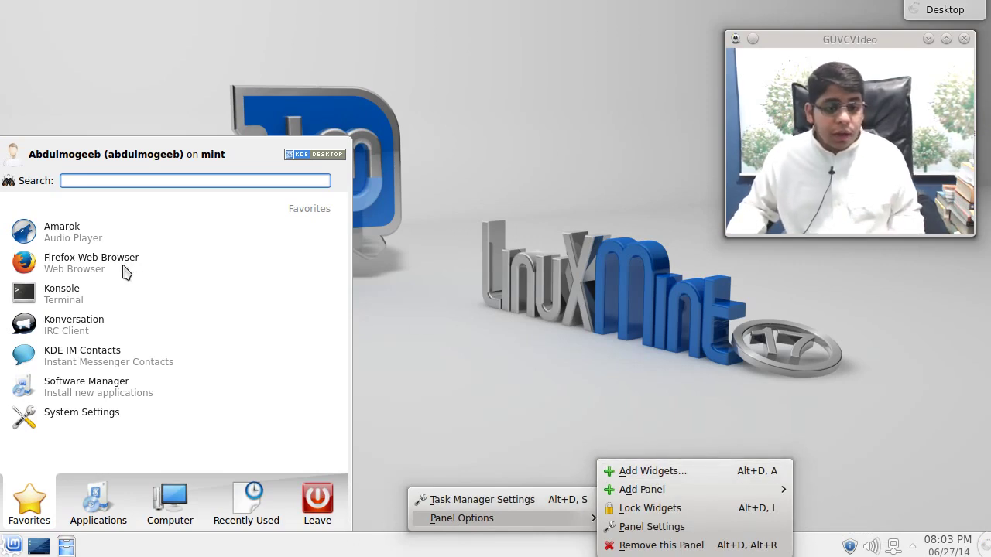
click(20, 544)
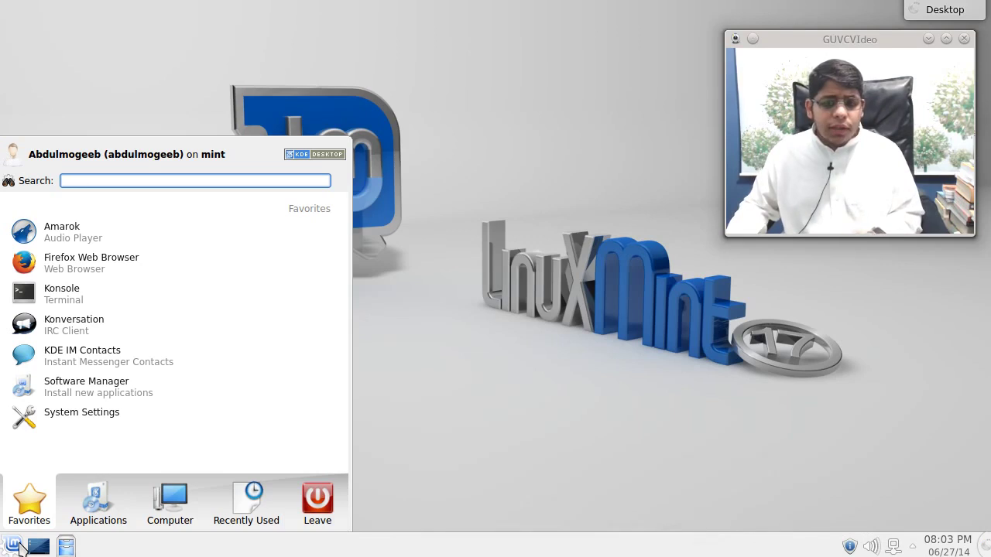
Step: Launch Firefox Web Browser, move its window slightly lower on the desktop and close it
click(89, 260)
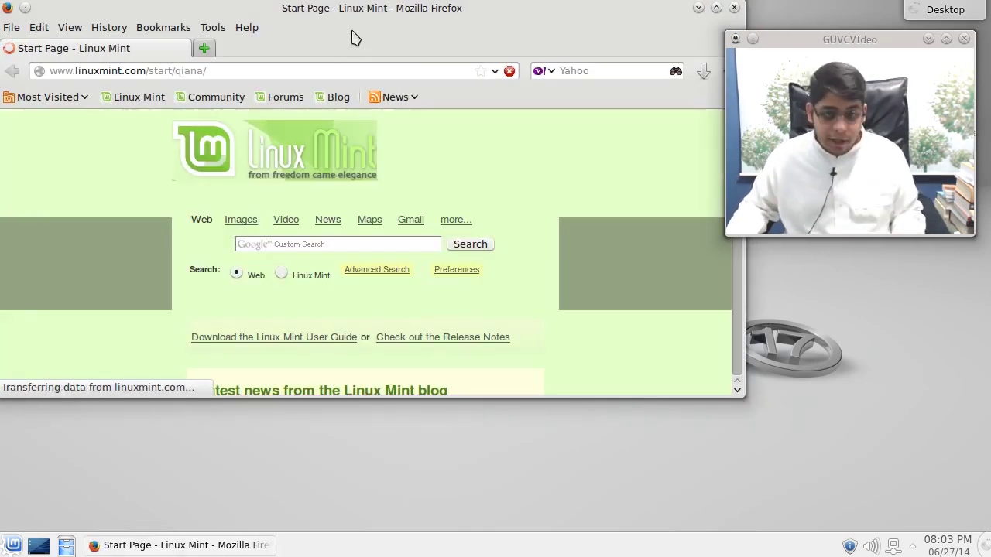
drag(358, 10, 380, 101)
right_click(380, 101)
click(490, 194)
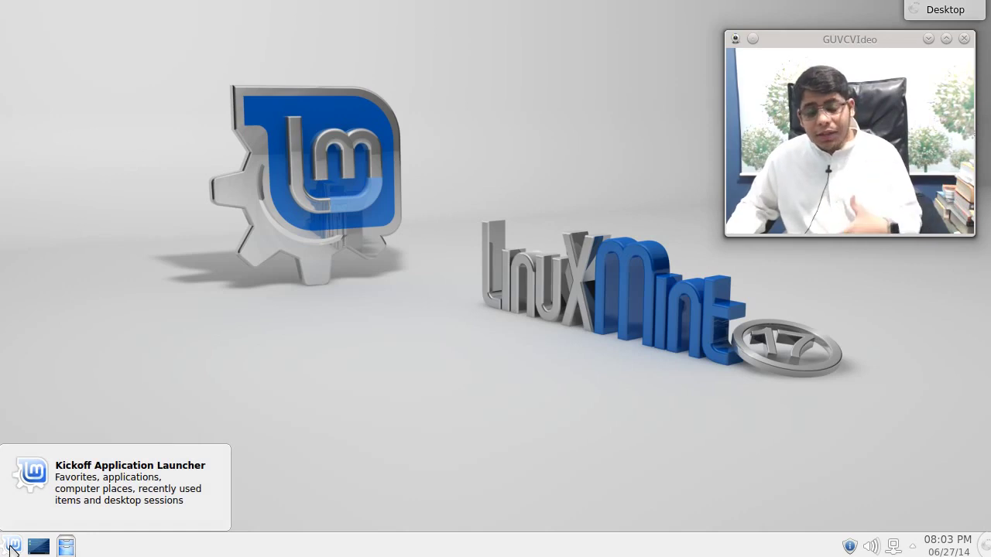
Step: Launch KDE IM Contacts, decline configuring an IM account, reposition the contact list and close it
click(10, 547)
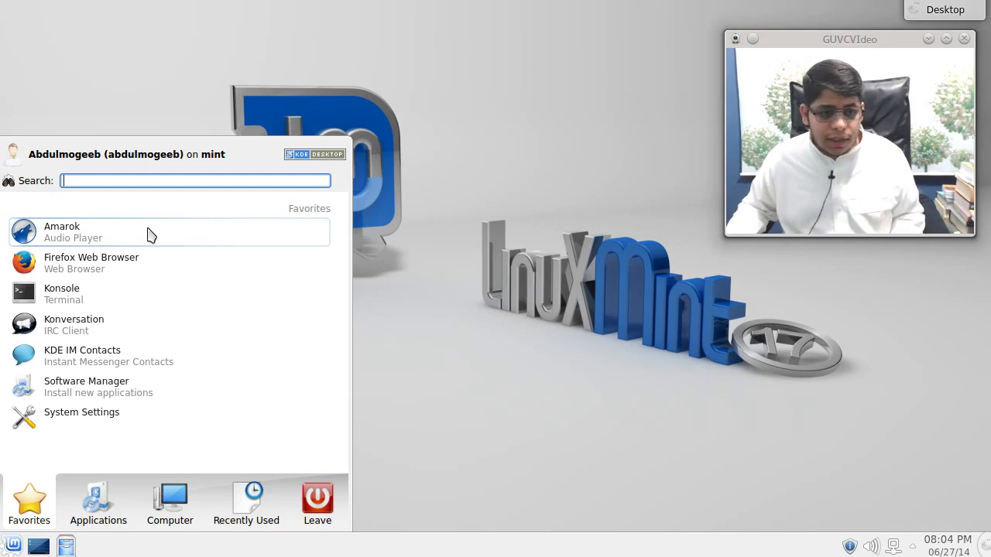
click(149, 375)
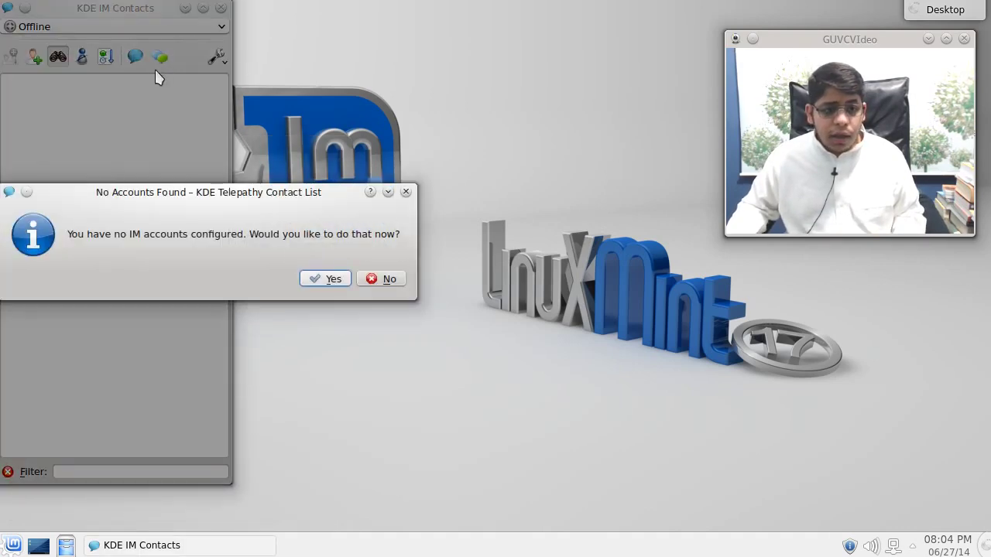
click(380, 279)
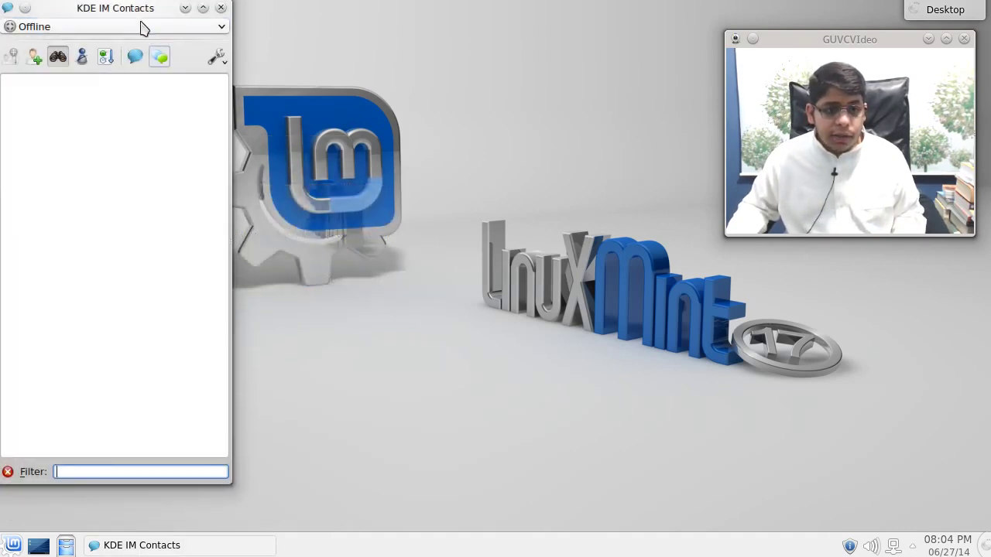
drag(140, 15, 352, 109)
drag(347, 73, 305, 24)
click(395, 23)
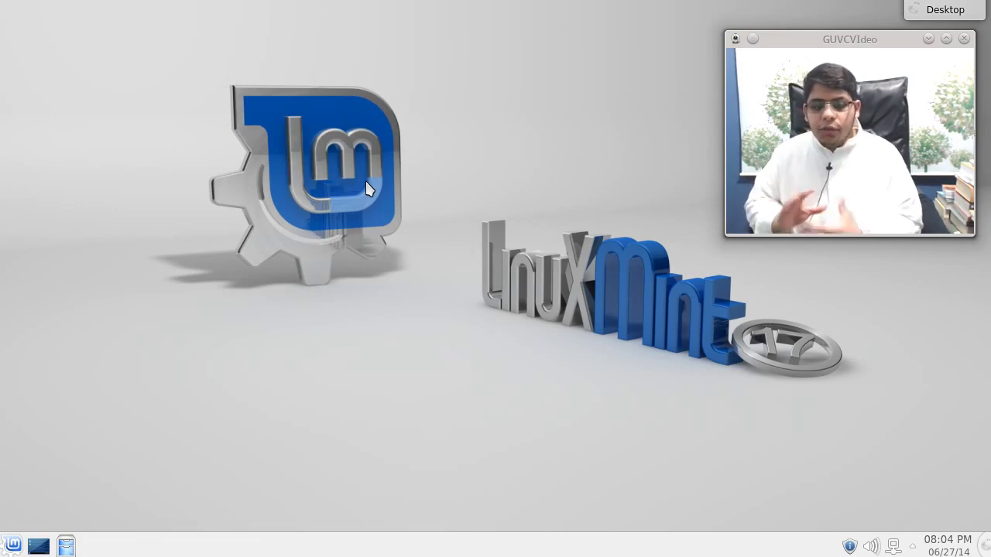
right_click(349, 165)
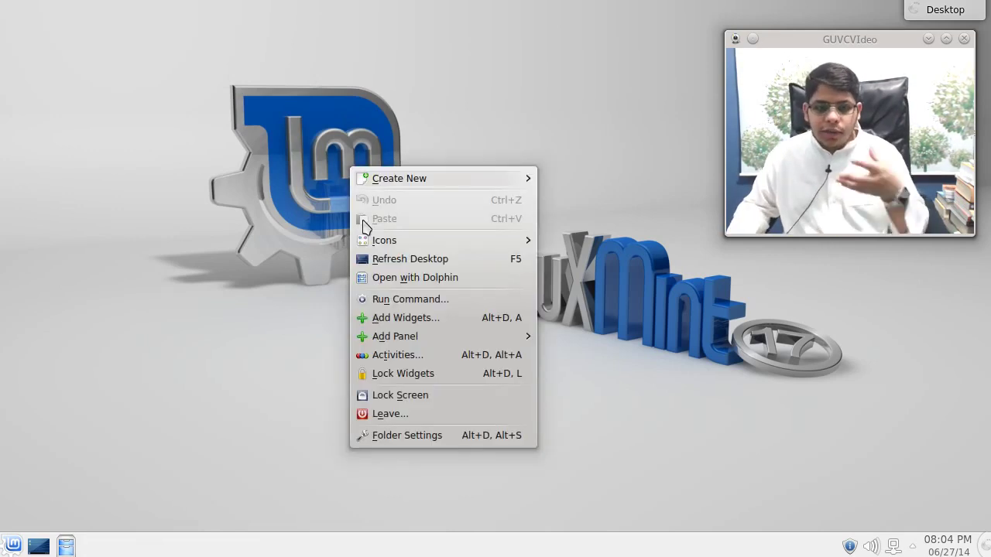
click(288, 219)
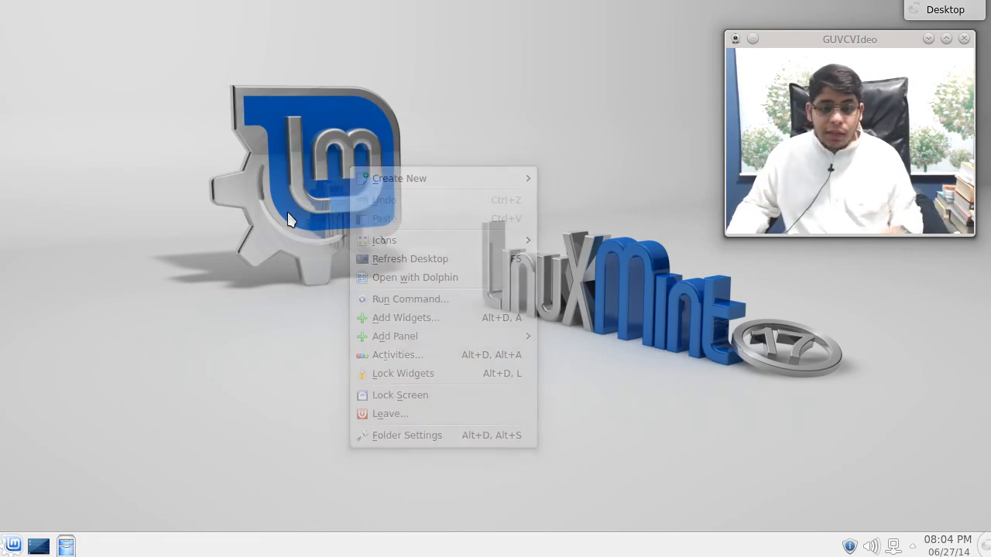
Step: Launch Software Manager and authorise it with the account password
click(12, 546)
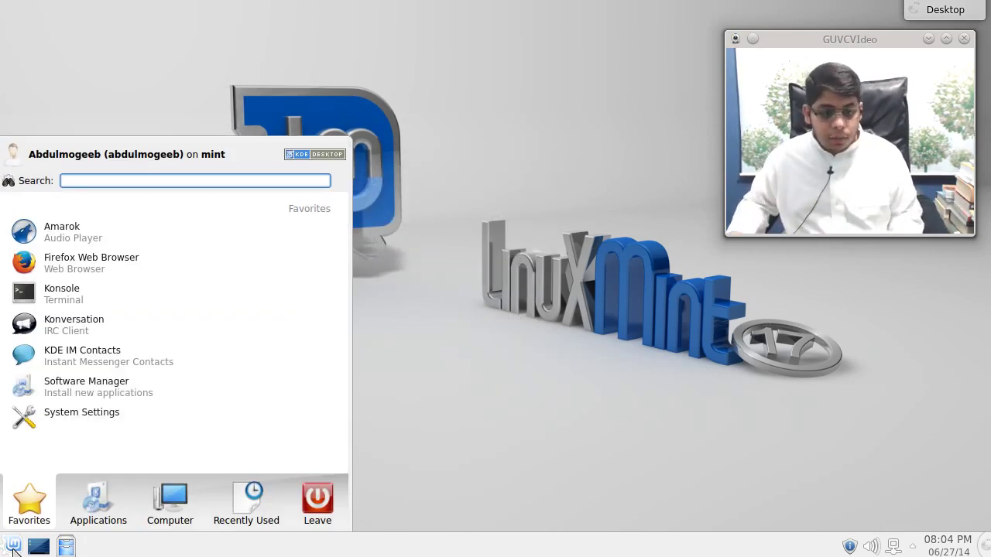
click(125, 387)
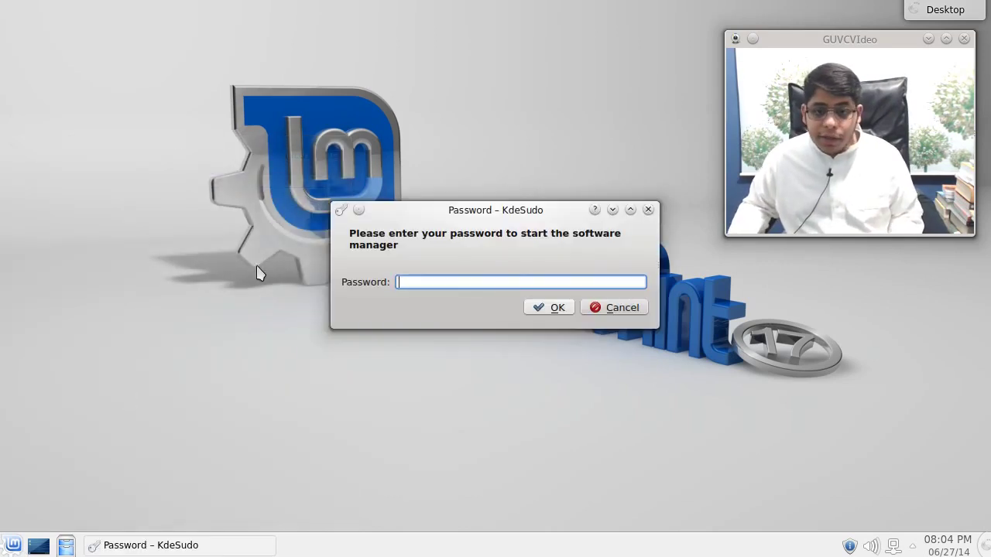
text(****)
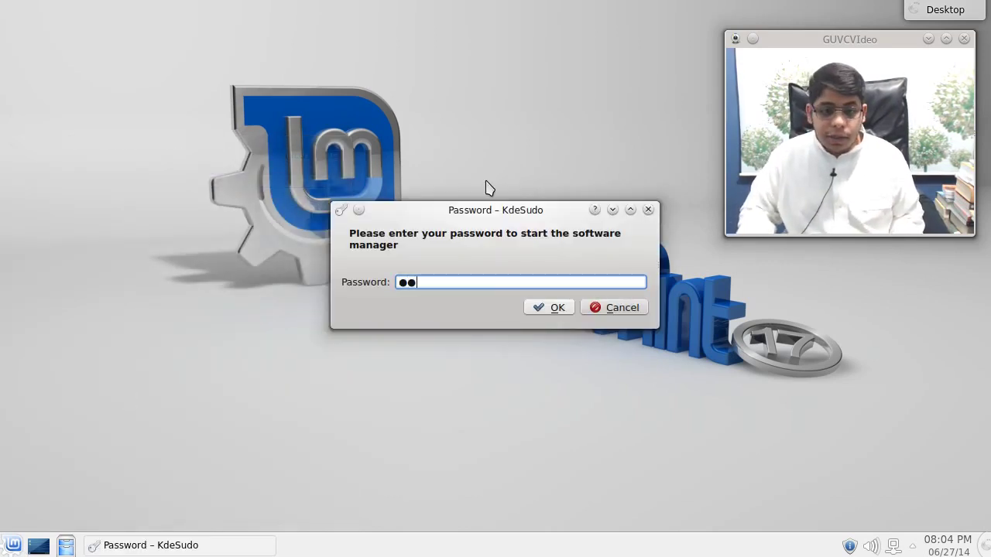
key(Return)
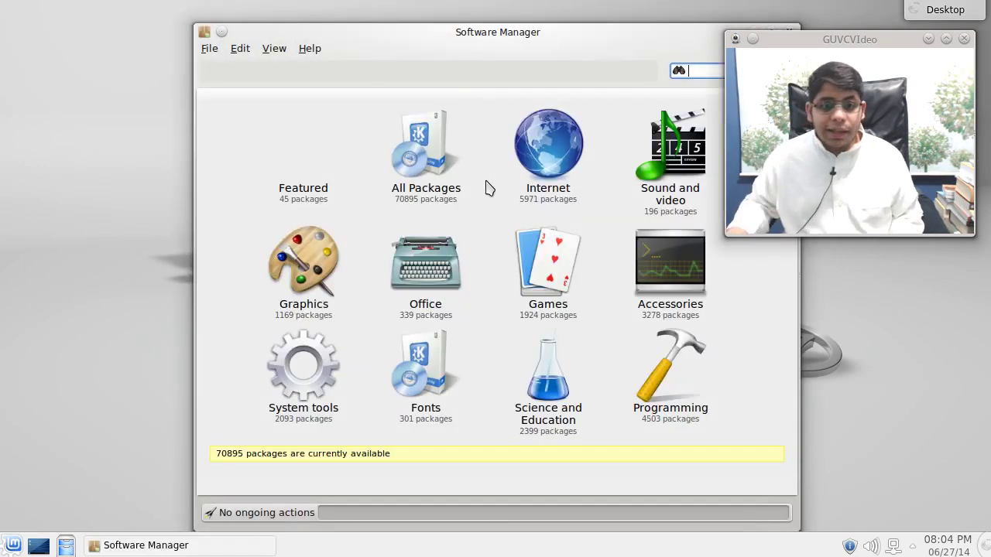
Step: Move the Software Manager window clear of the webcam window and view its About information, closing the dialog when done
drag(463, 32, 313, 32)
click(161, 49)
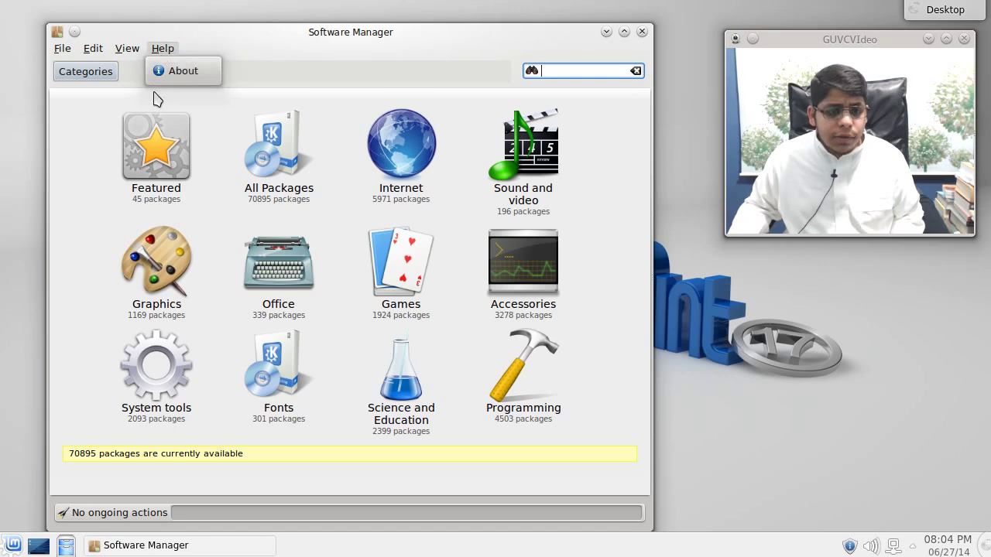
click(172, 71)
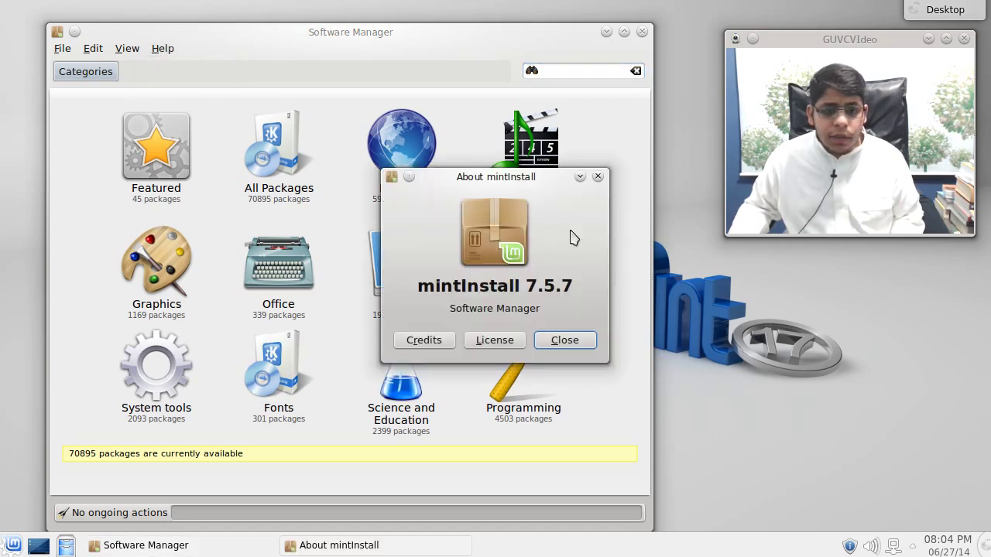
drag(542, 176, 428, 99)
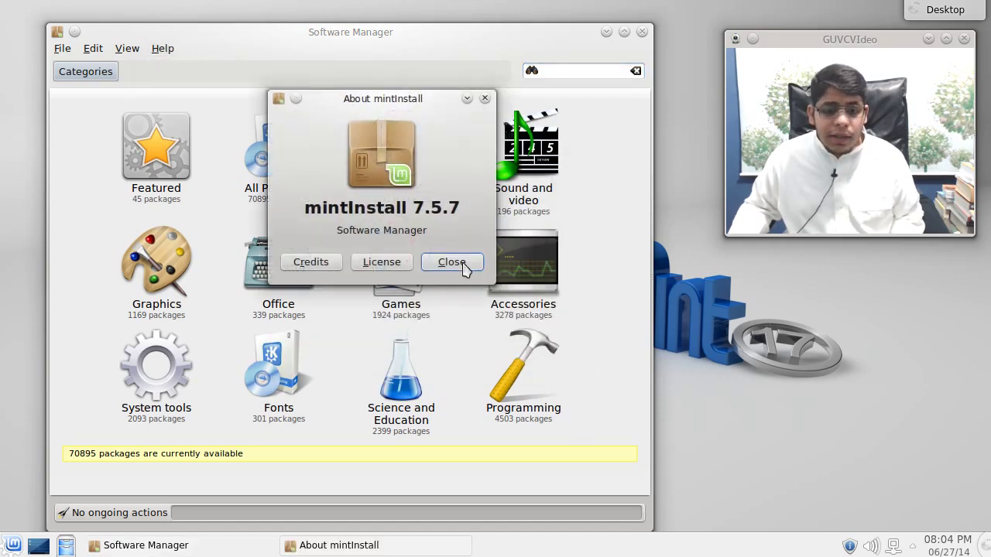
click(452, 263)
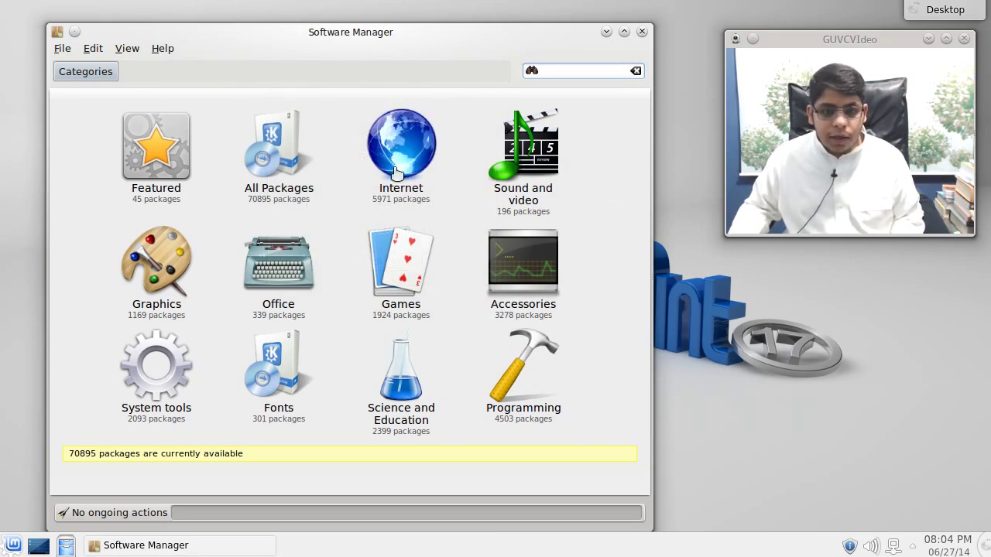
Step: Browse the Internet category's packages, return to the category overview and close Software Manager
click(421, 200)
scroll(431, 317, down, 4)
scroll(430, 318, up, 4)
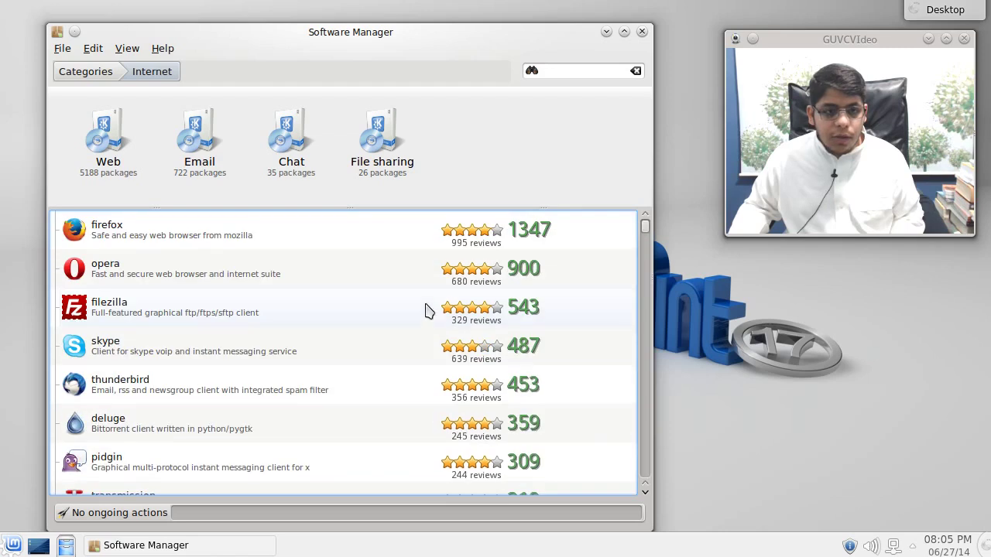
click(85, 71)
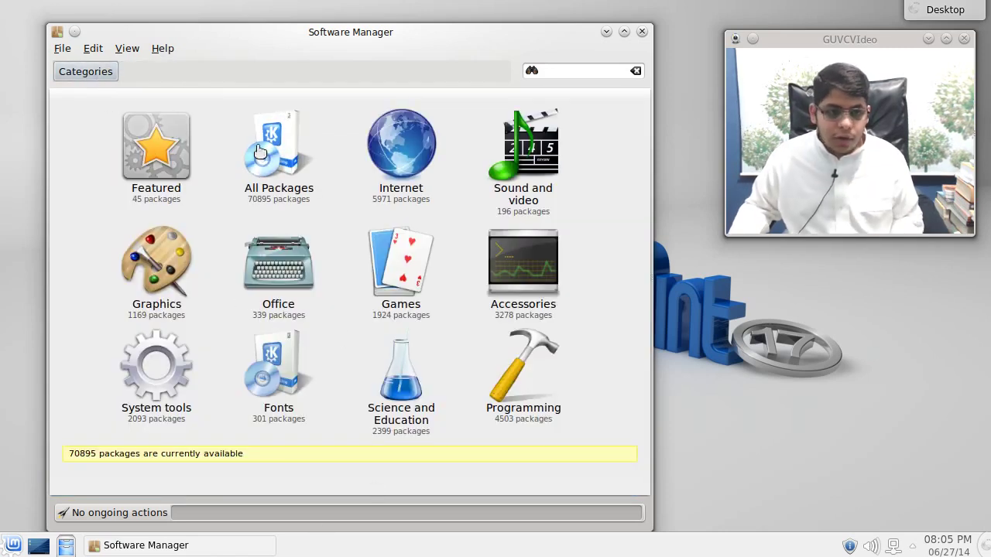
click(642, 32)
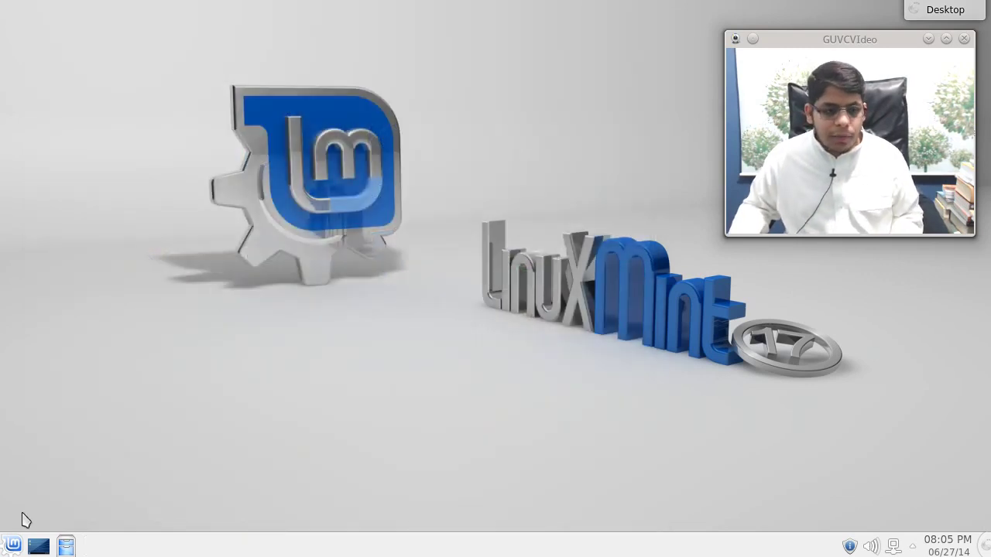
Step: Search the application launcher for "apper" and clear the search text
click(12, 545)
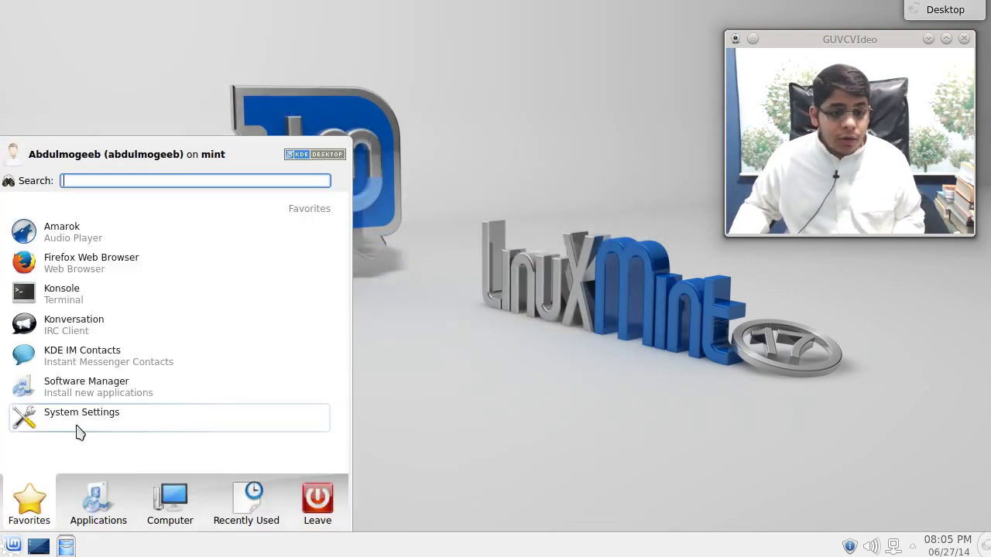
text(appe)
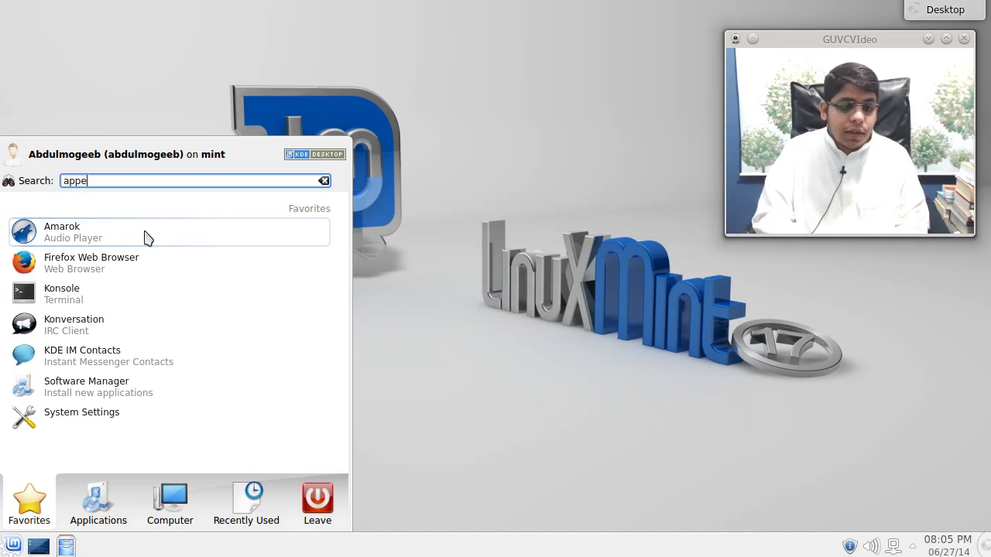
text(r)
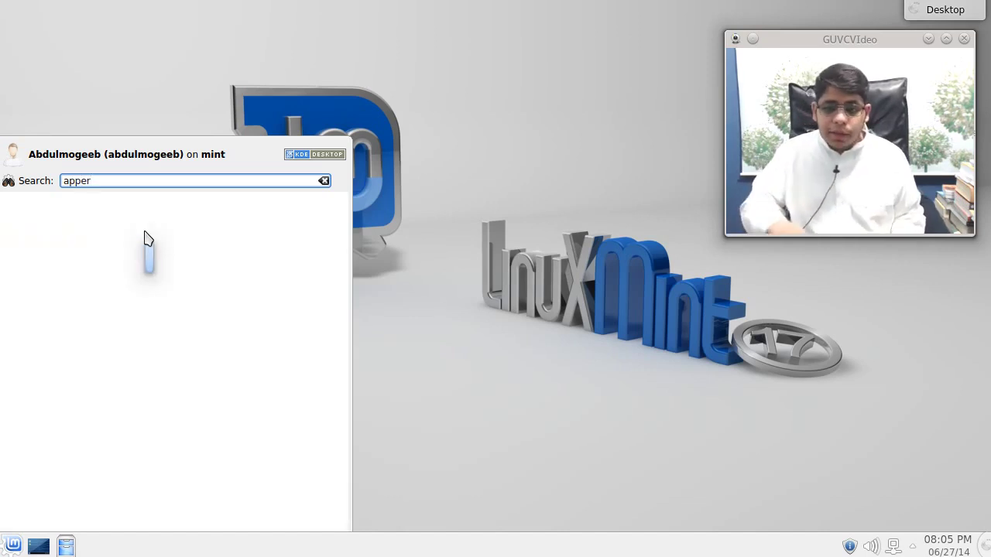
key(BackSpace)
key(BackSpace)
key(BackSpace)
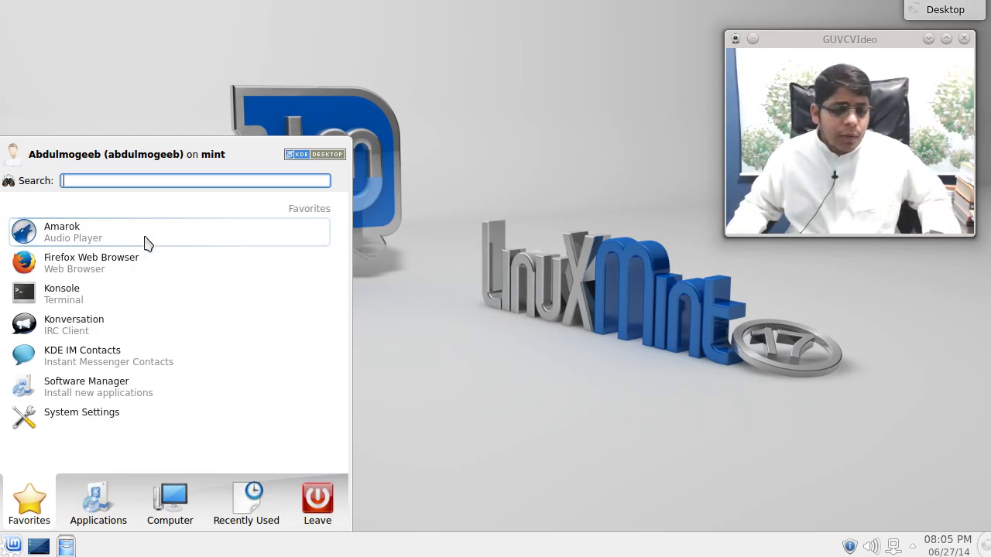
Step: Open System Settings, move its window away from the screen corner and enlarge it to show more categories
click(157, 426)
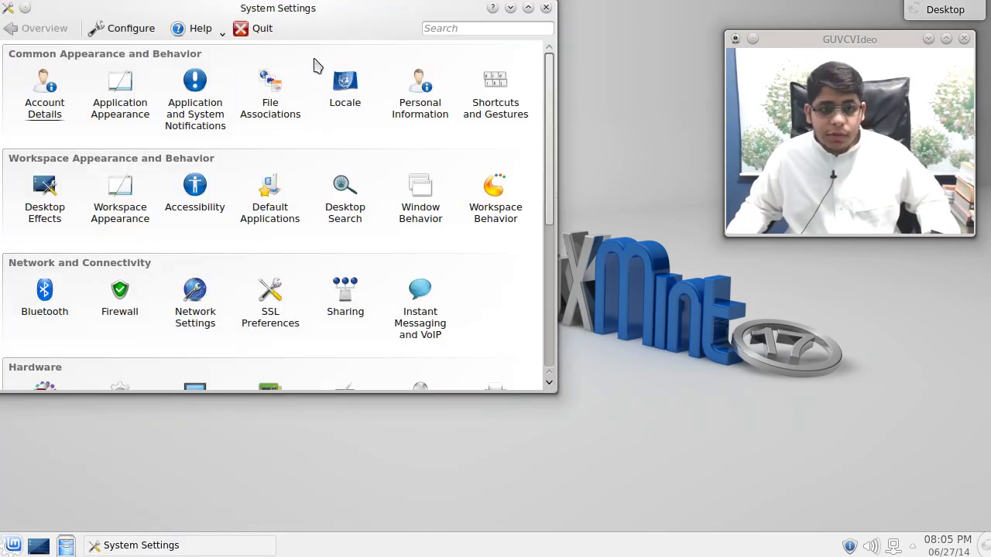
drag(332, 21, 354, 49)
scroll(451, 185, down, 5)
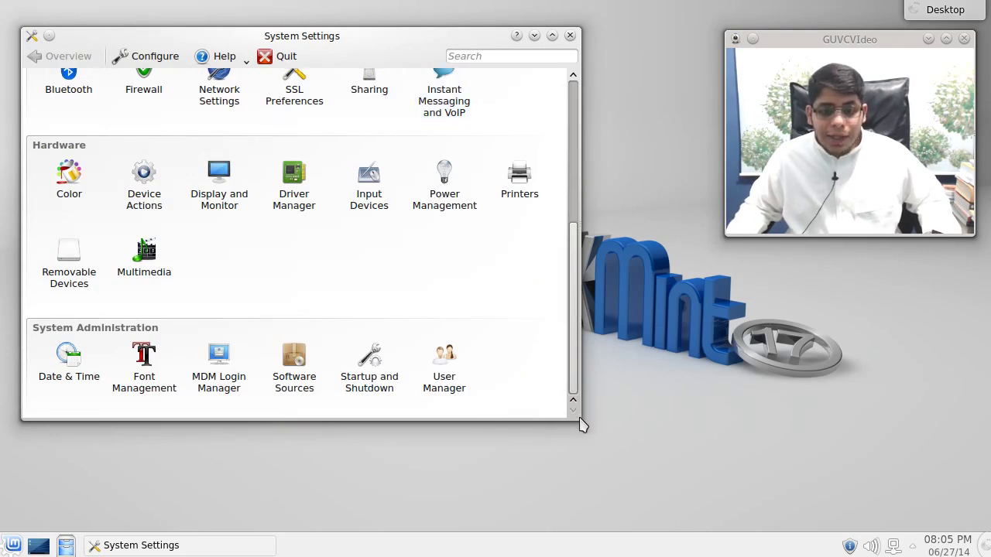
drag(582, 422, 701, 507)
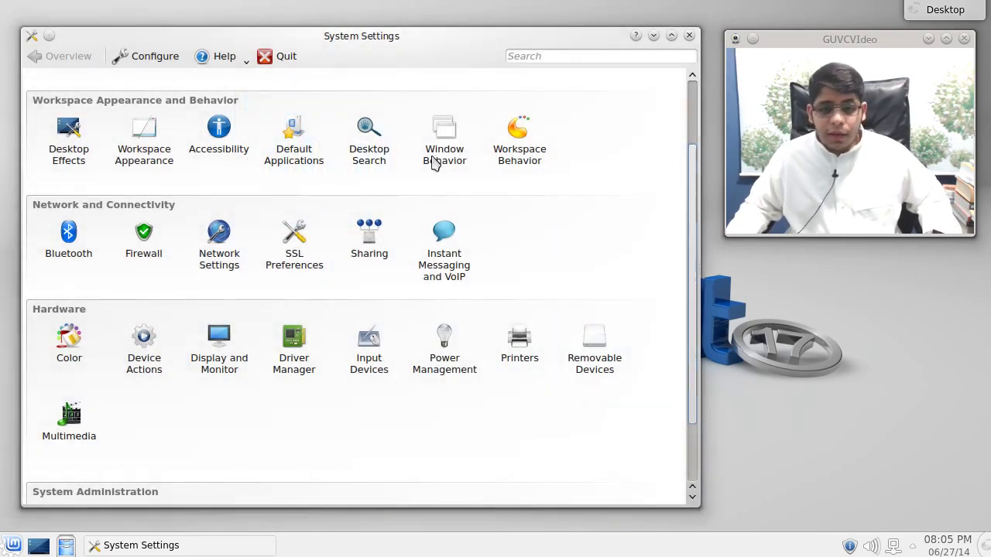
Step: View the About KDE information to check the platform version, and close the dialog
click(225, 55)
click(249, 220)
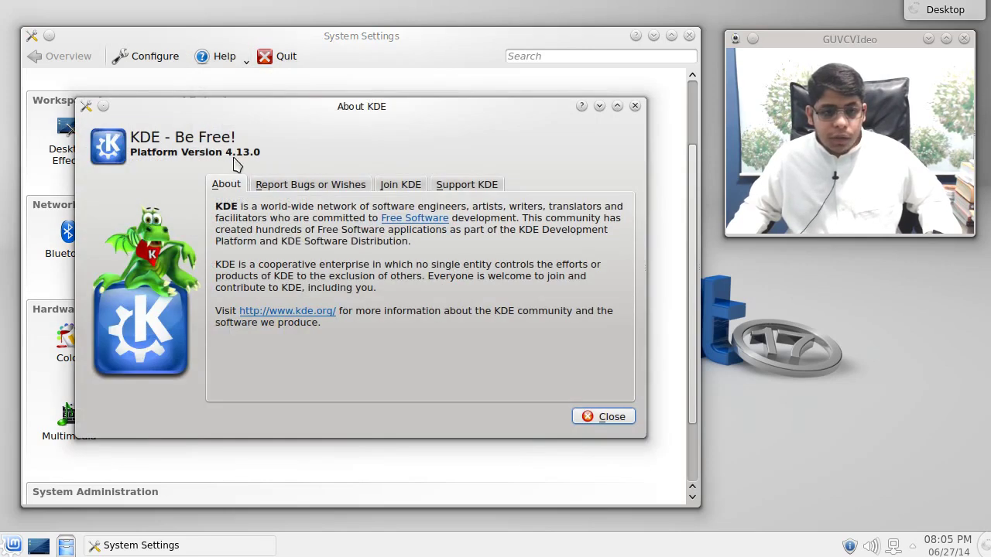
click(588, 424)
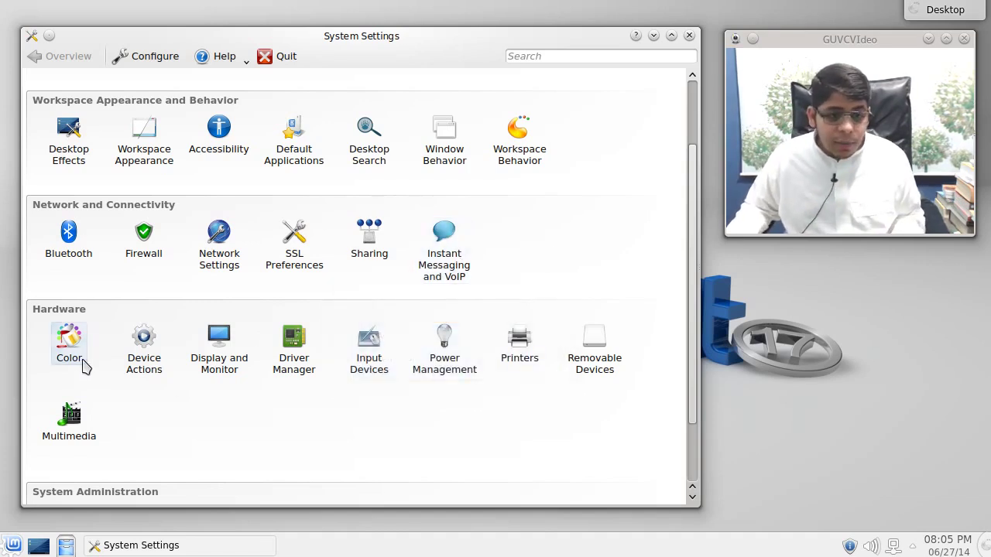
Step: Open Driver Manager with the account password, view the device's proprietary driver options, close it and return to the settings overview
click(286, 360)
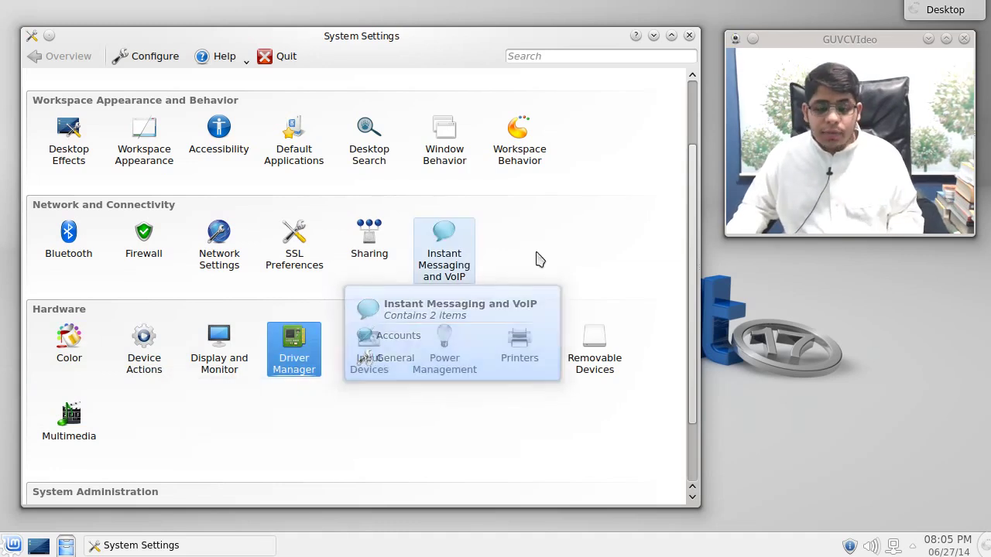
click(280, 350)
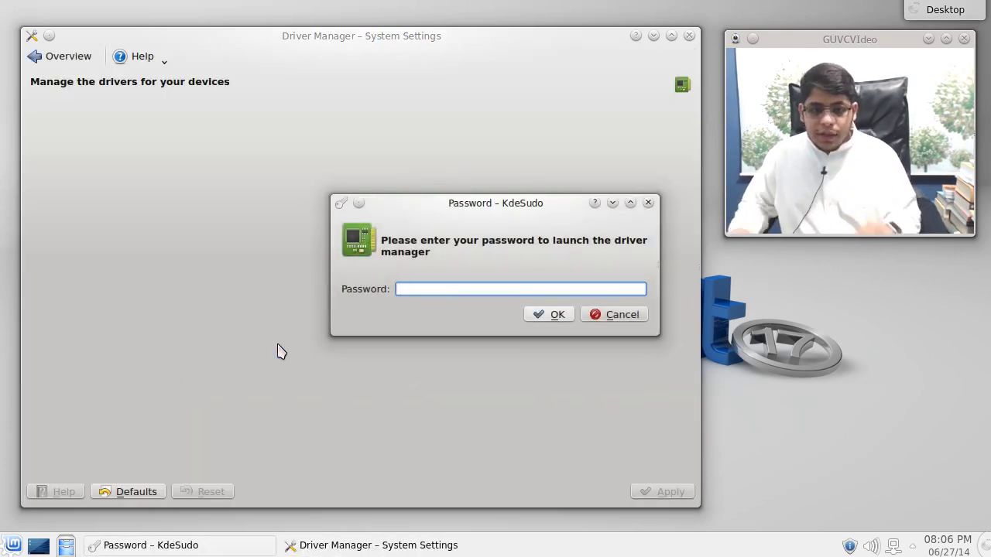
key(Return)
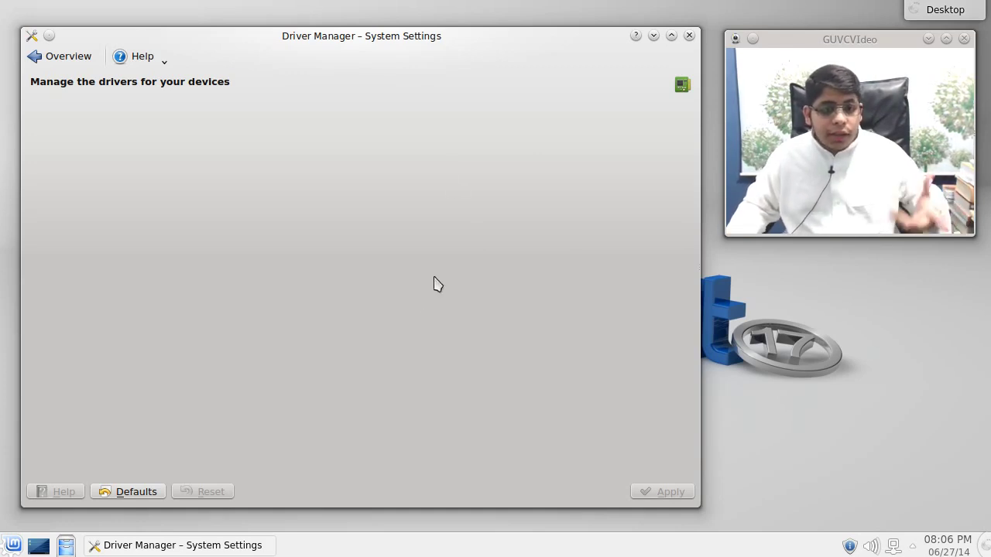
drag(407, 88, 277, 68)
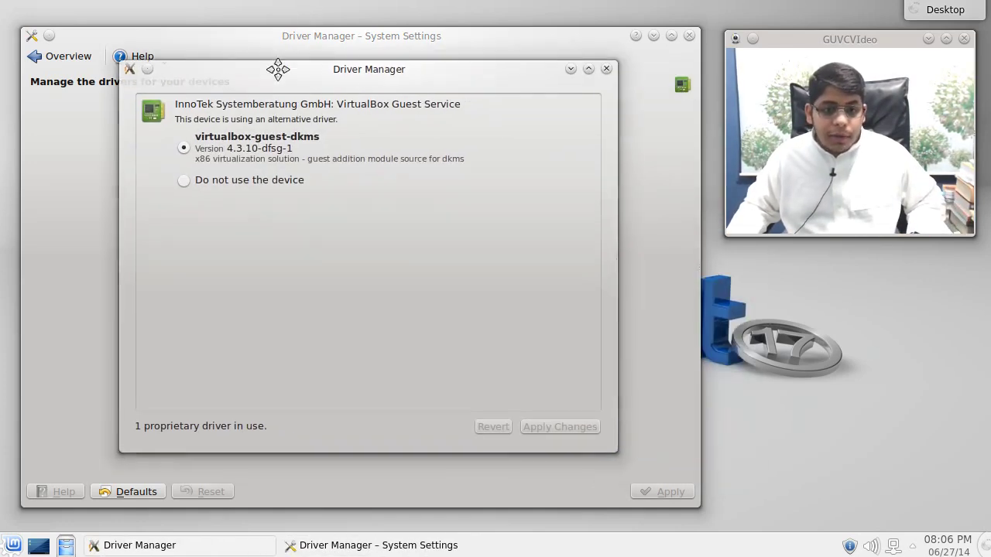
click(605, 69)
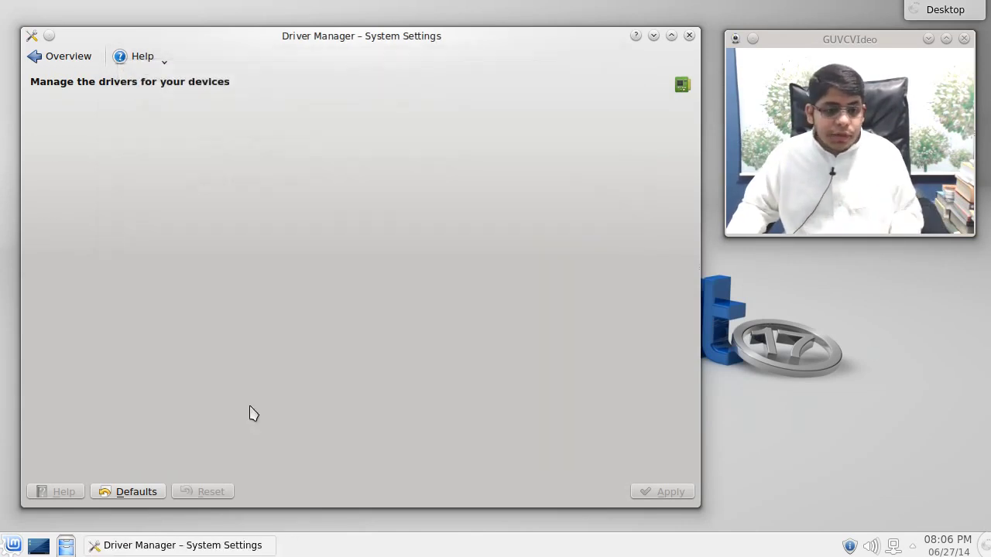
click(70, 58)
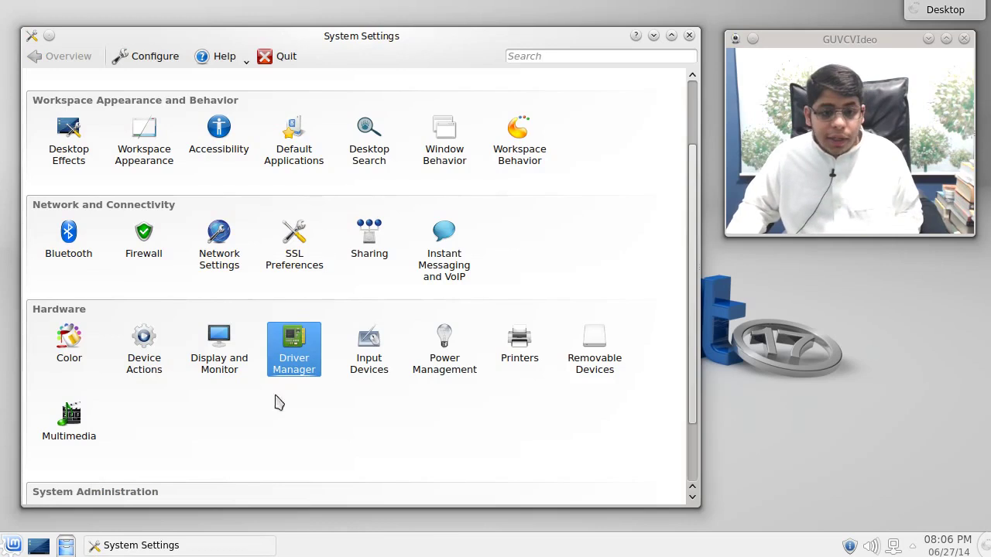
Step: Open Software Sources from the System Administration category, authenticating with the account password
scroll(283, 405, down, 2)
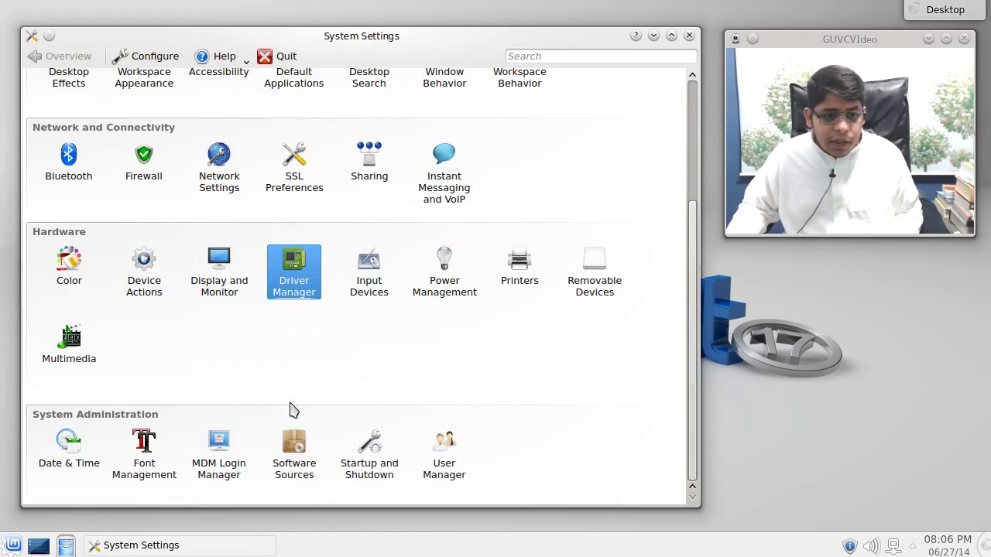
click(311, 455)
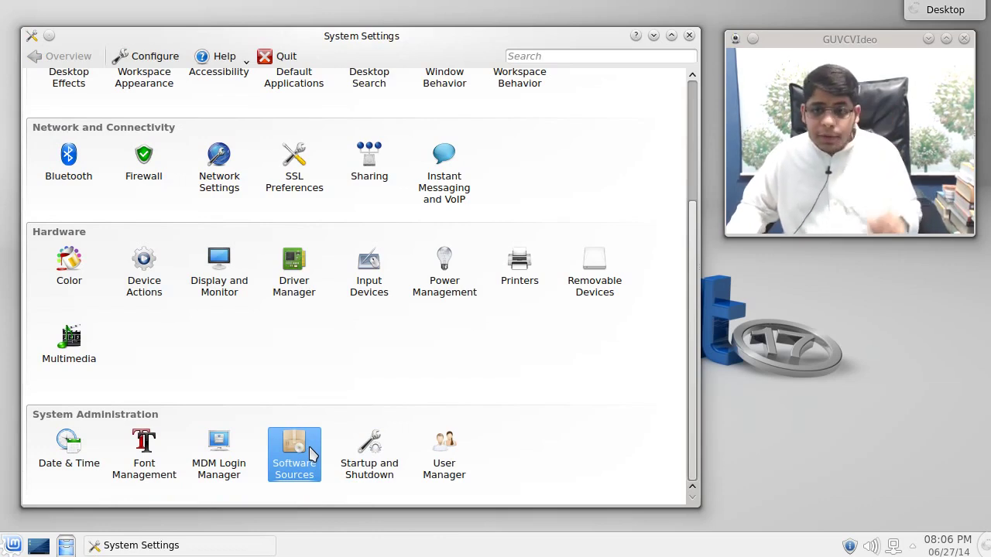
click(312, 455)
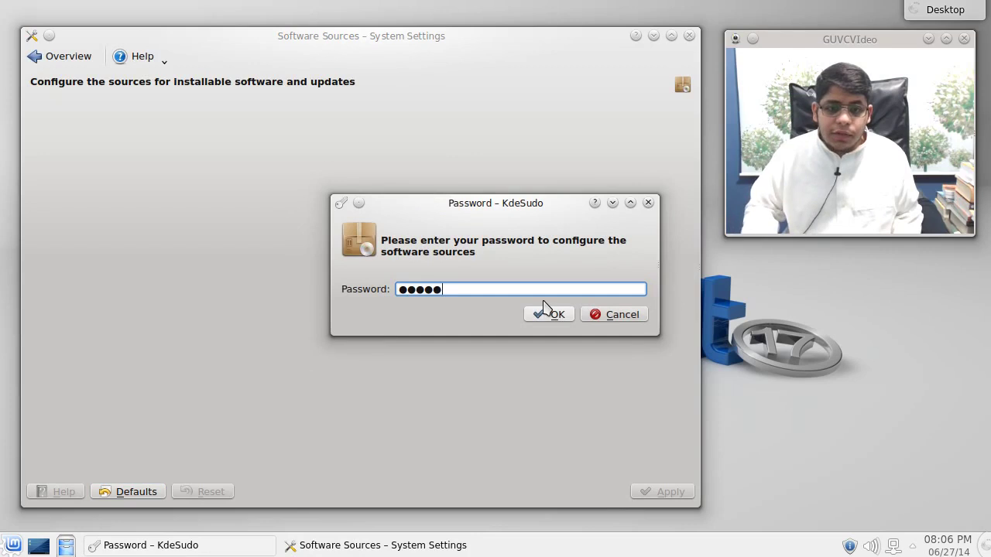
click(546, 311)
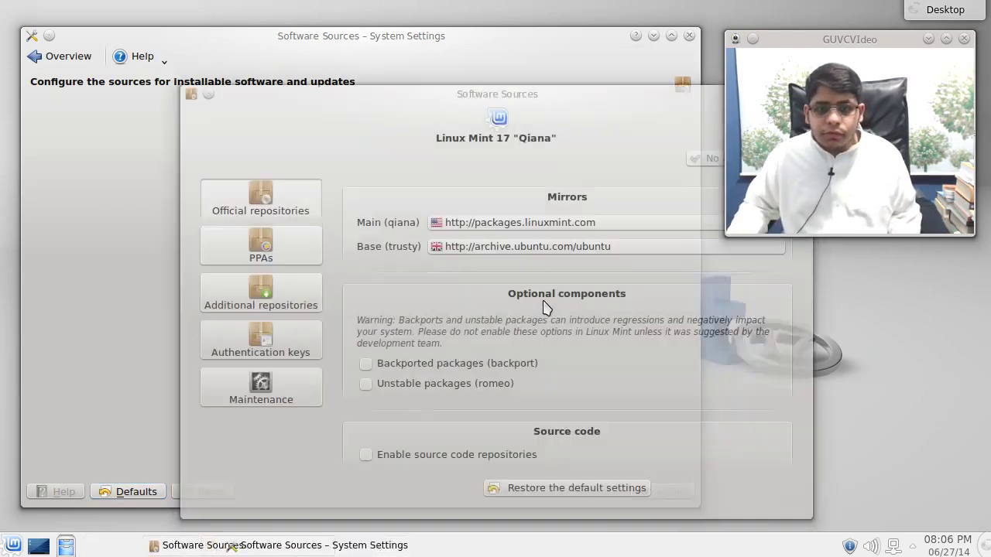
Step: Browse the PPAs, Additional repositories, Authentication keys, Maintenance and Official repositories pages, close Software Sources and return to the settings overview
drag(510, 80, 375, 48)
click(132, 221)
click(128, 260)
click(125, 309)
click(128, 364)
click(141, 175)
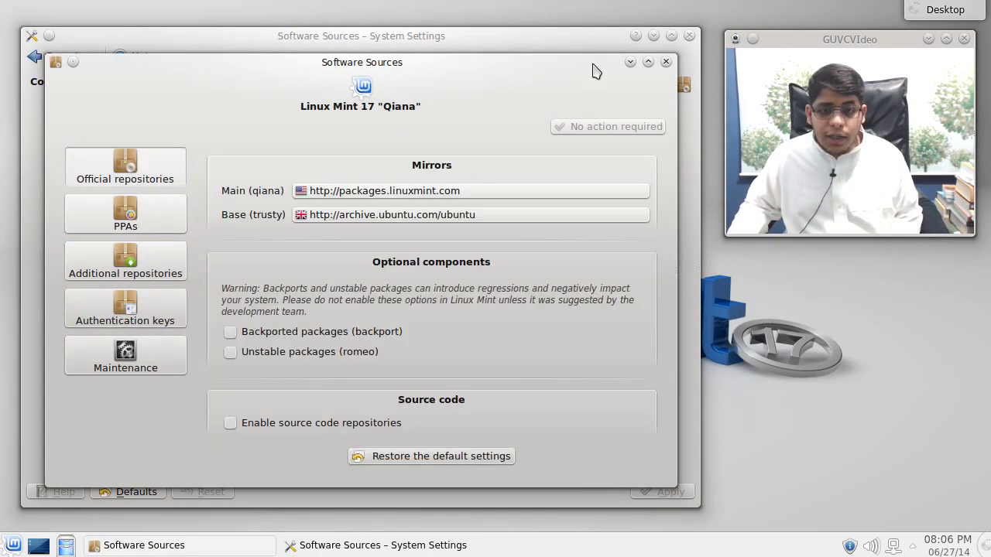
click(665, 64)
click(48, 56)
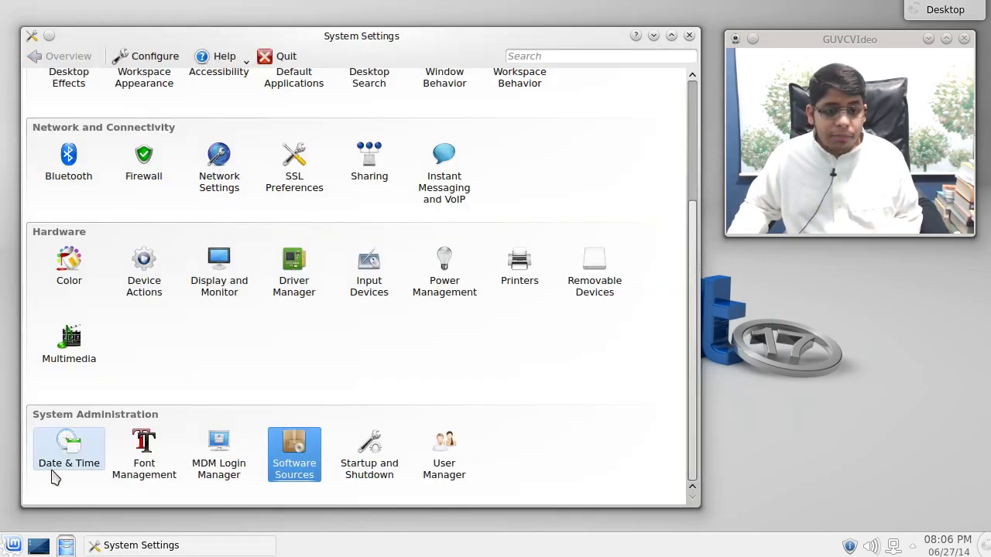
Step: Look back over the upper System Settings categories and close System Settings
scroll(571, 432, up, 2)
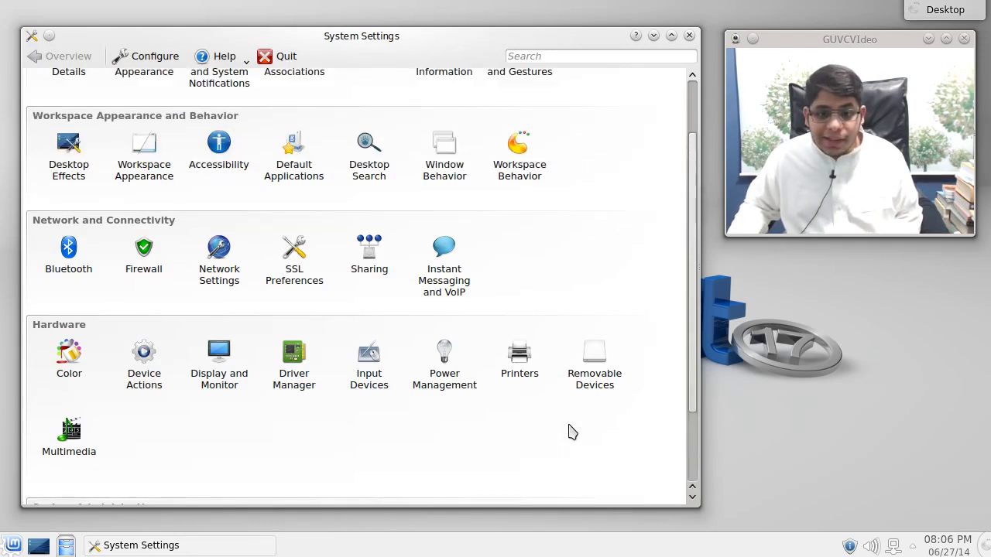
scroll(571, 432, up, 2)
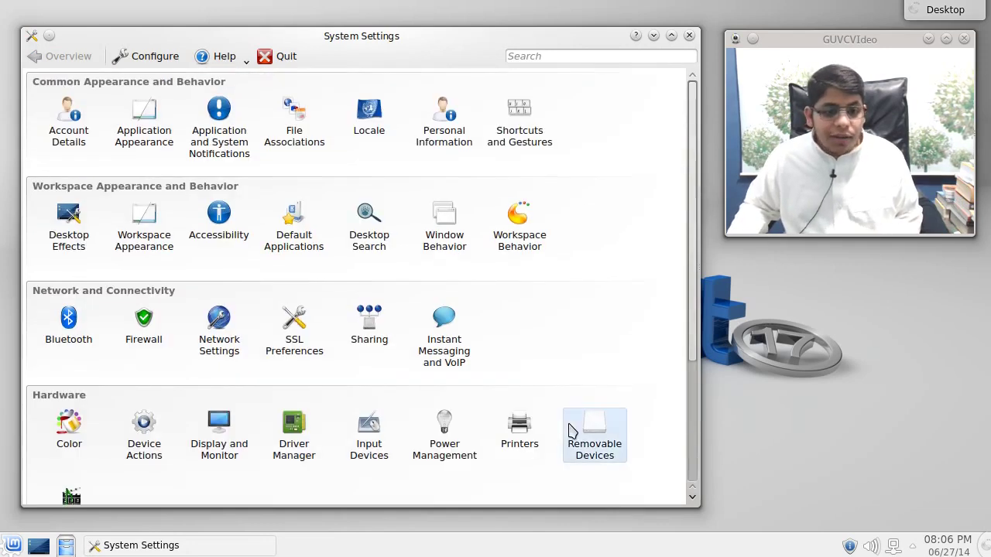
click(689, 35)
Step: Open the home folder in the Dolphin file manager, widen its window and reposition it on the desktop
click(66, 545)
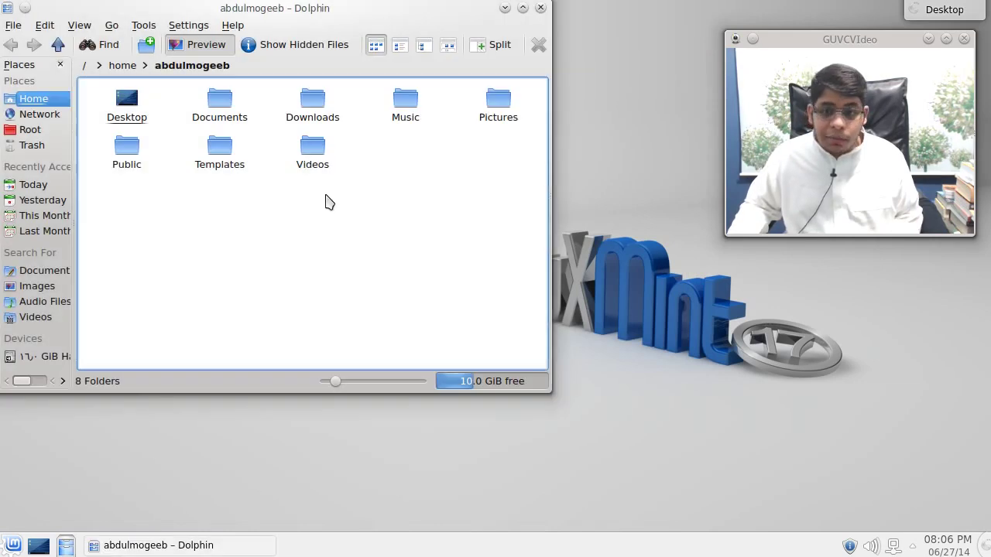
drag(305, 14, 411, 94)
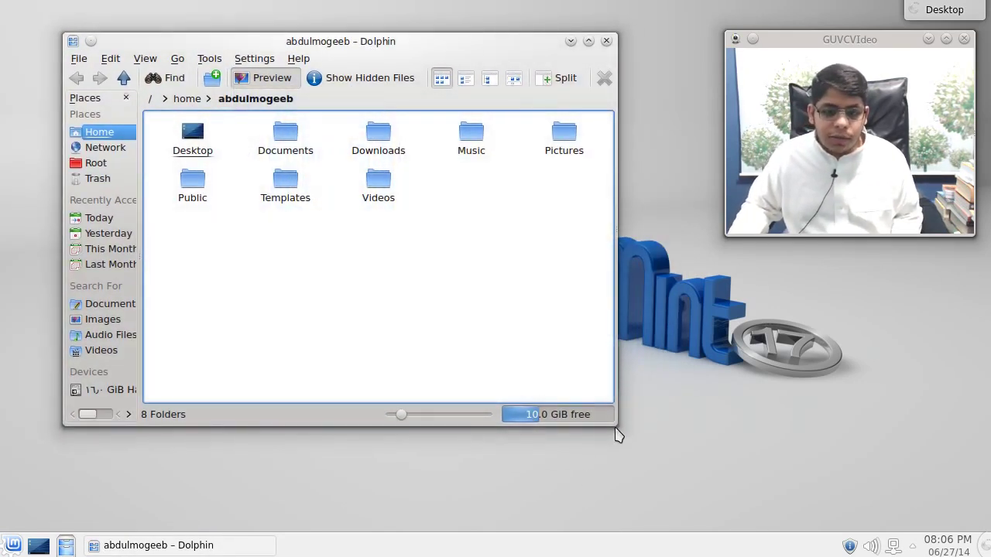
drag(618, 429, 879, 423)
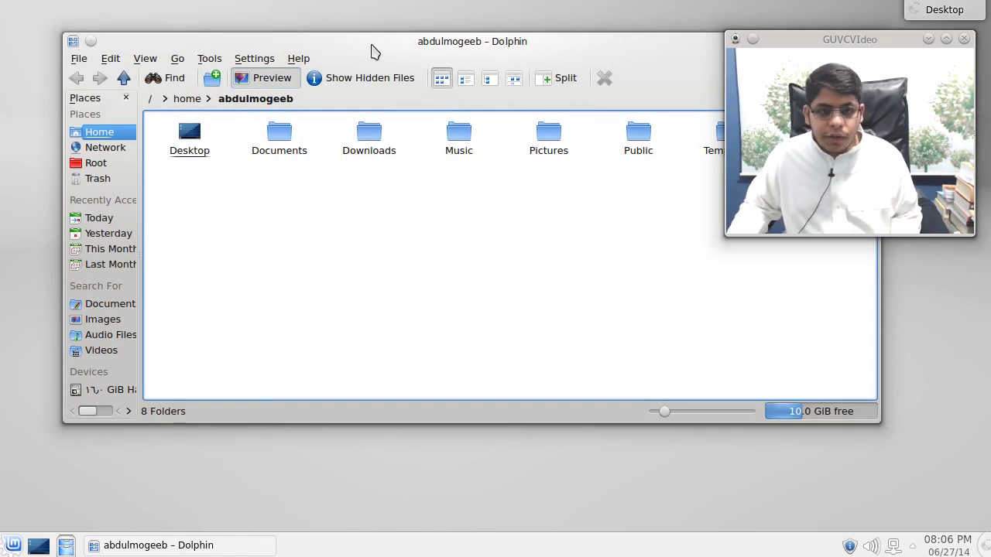
drag(393, 36, 328, 17)
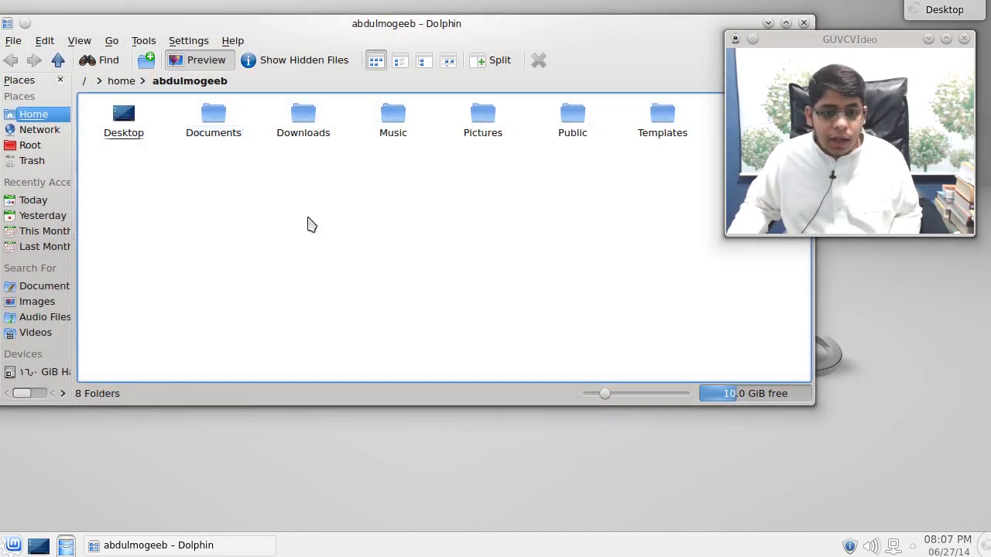
Step: Enlarge the folder icons and shrink them again, reposition the file manager window and close it
scroll(307, 225, up, 3)
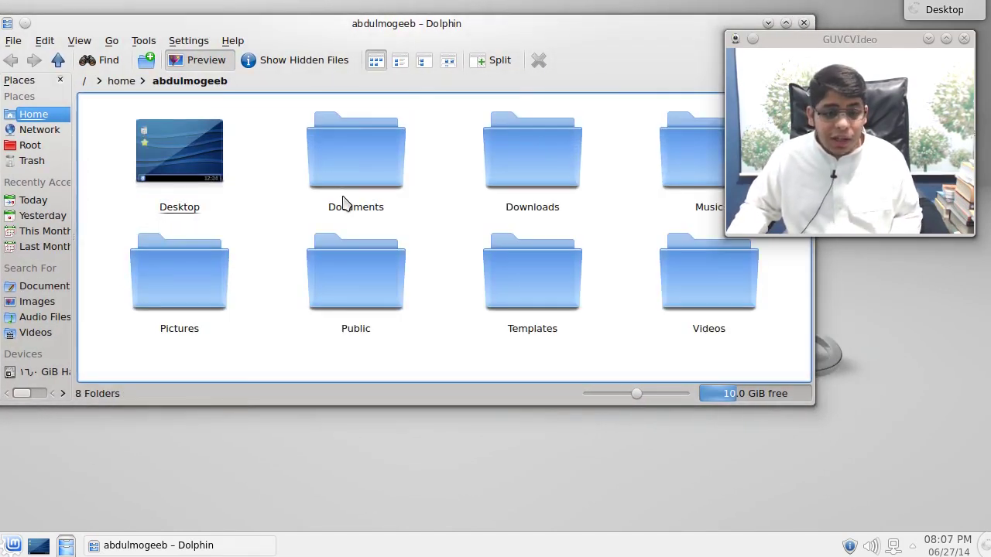
scroll(346, 203, down, 3)
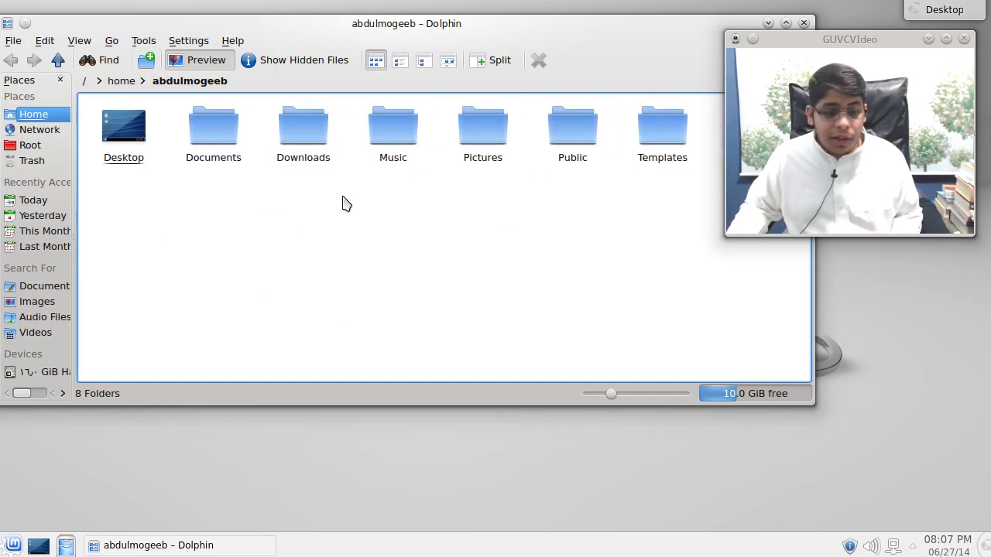
drag(381, 27, 422, 91)
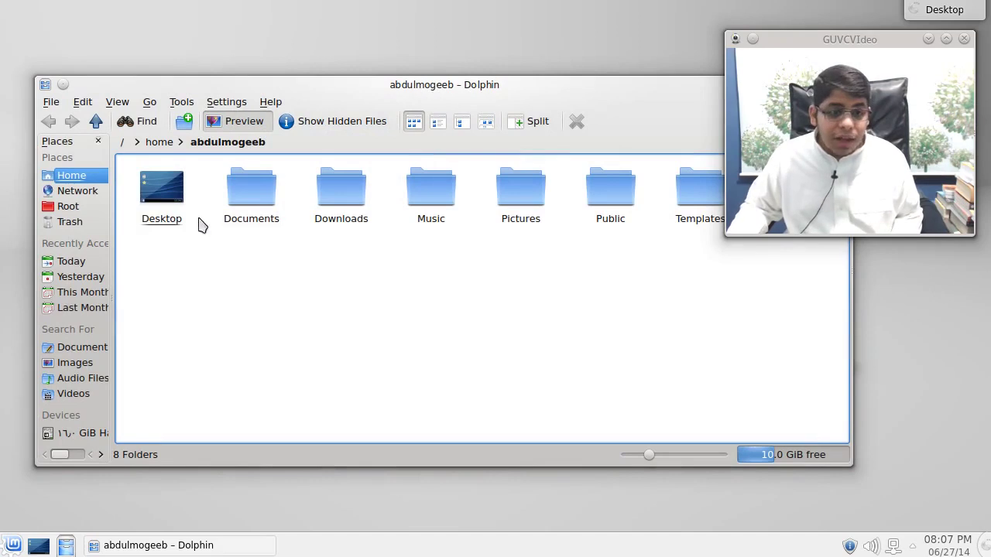
right_click(387, 93)
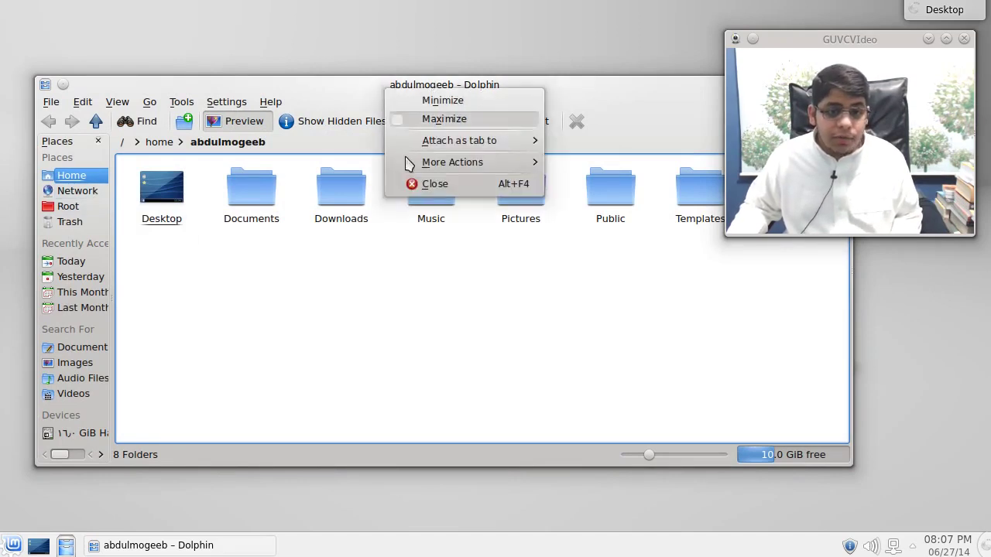
click(424, 184)
Step: Open the desktop's folder settings, set the wallpaper to London Bridge and close the settings
right_click(275, 214)
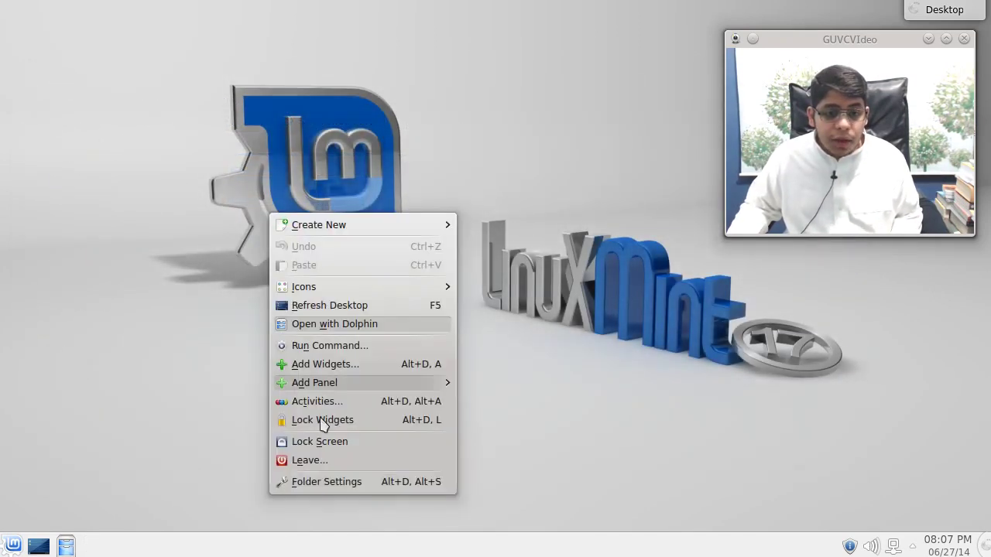
click(334, 507)
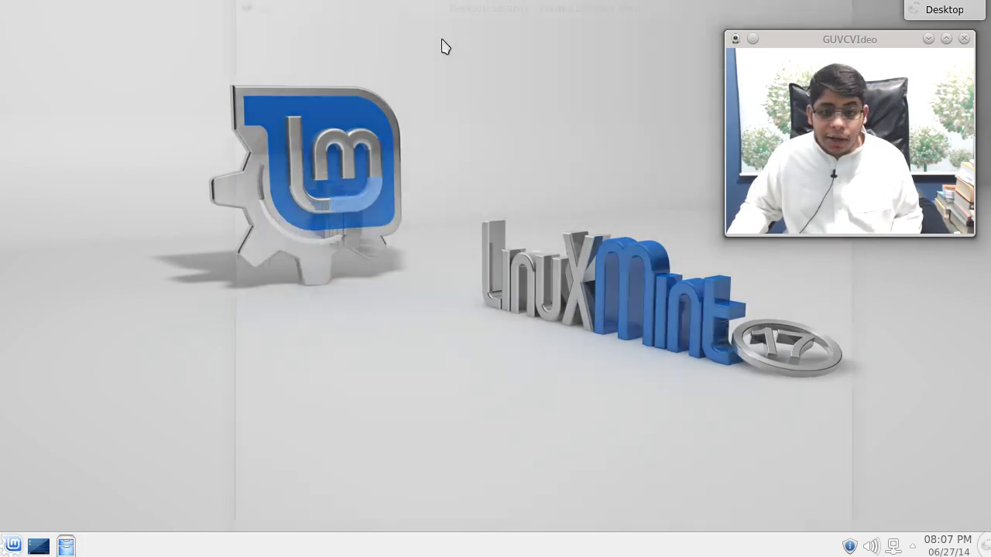
drag(483, 19, 252, 21)
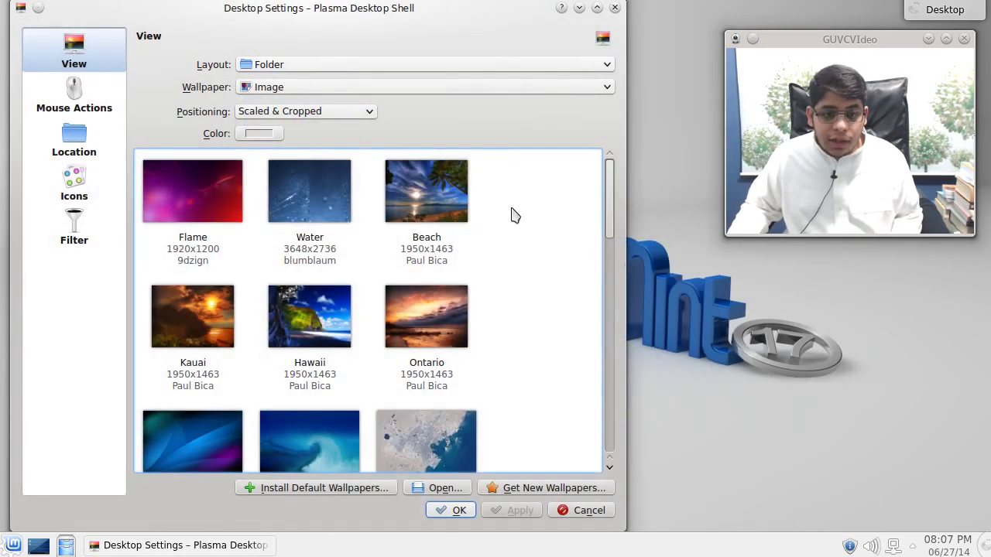
drag(608, 221, 586, 421)
click(445, 278)
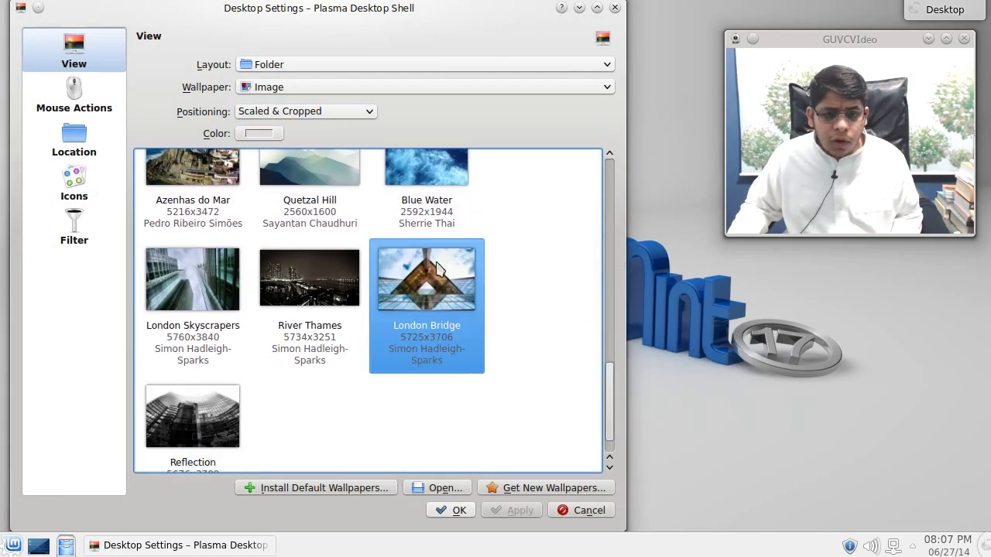
click(511, 513)
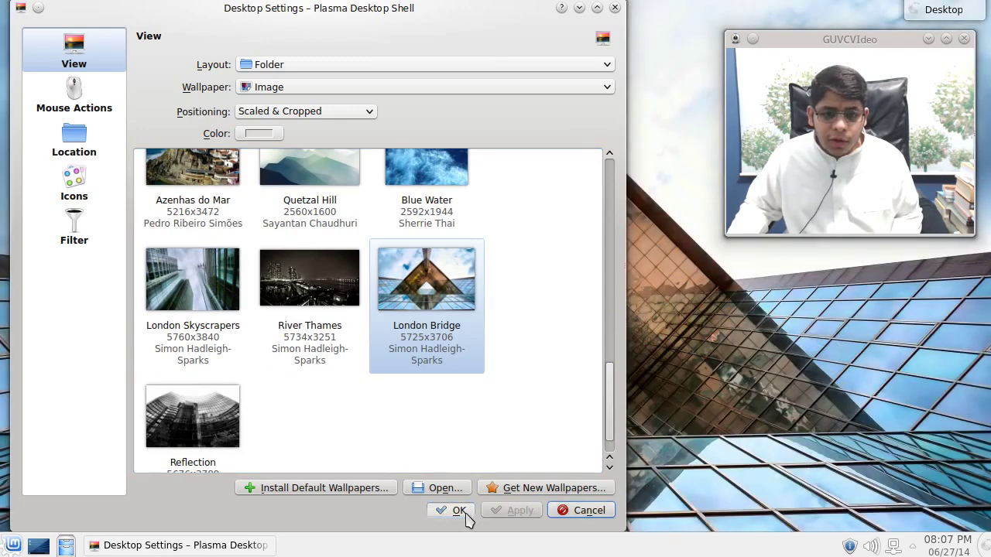
click(459, 512)
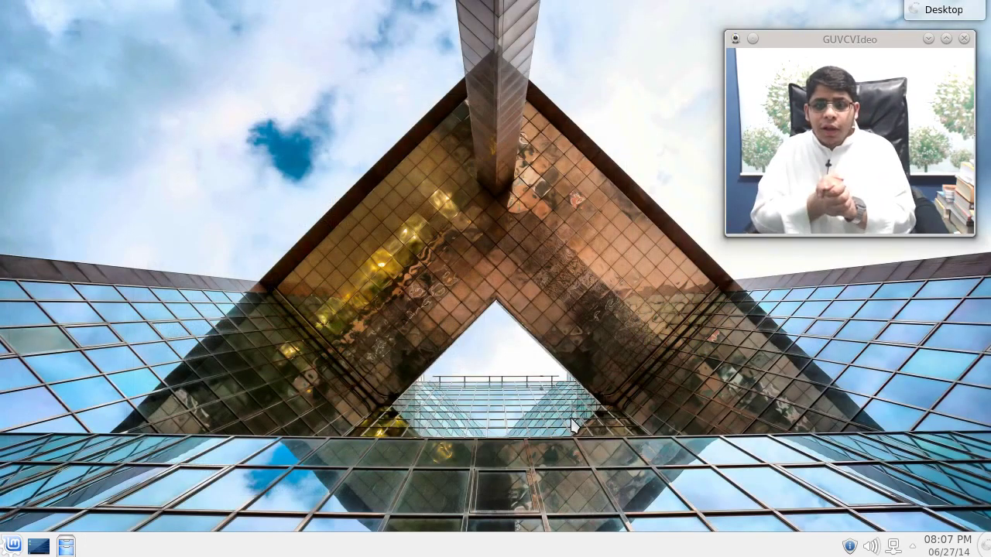
Step: Reopen the desktop settings and apply the Linux Mint 17 wallpaper
right_click(398, 395)
click(438, 372)
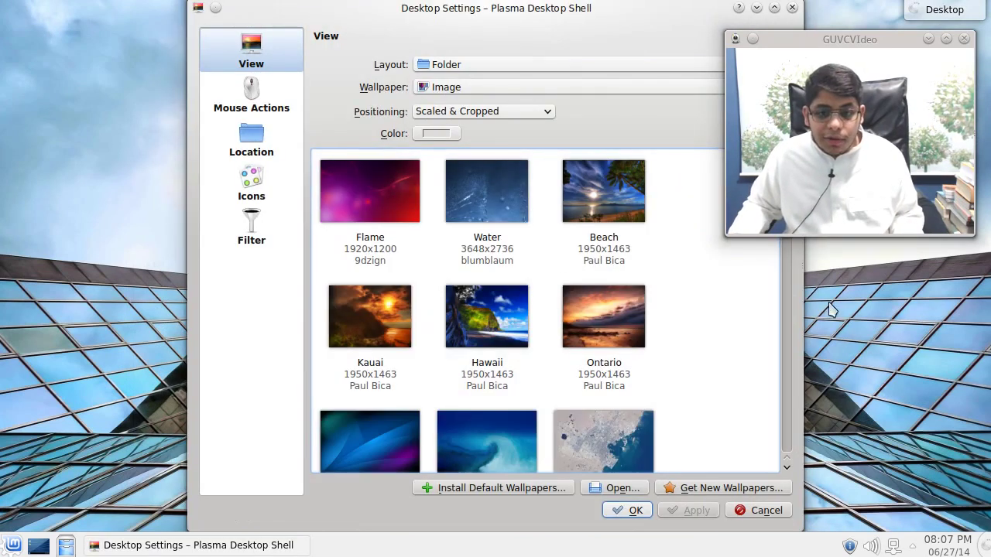
scroll(579, 389, down, 5)
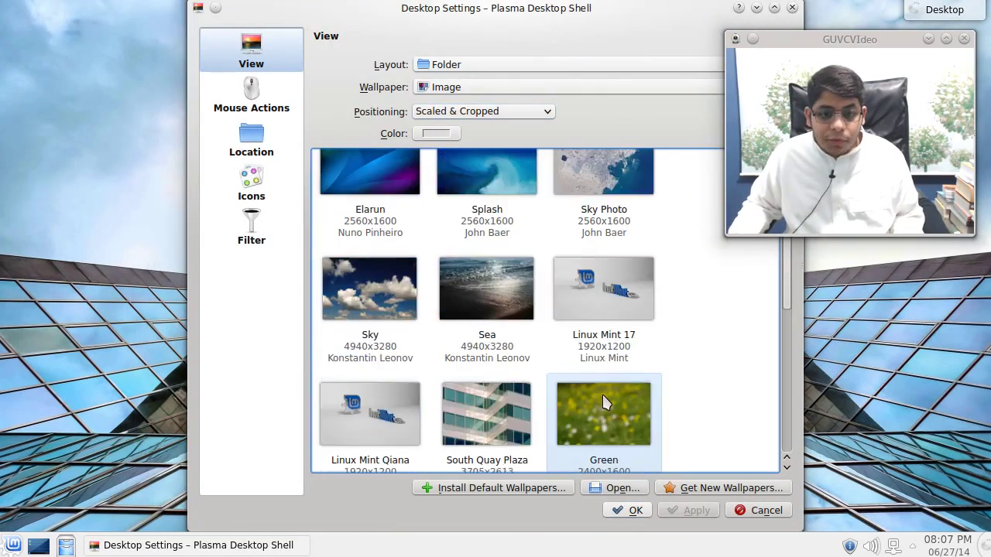
click(608, 249)
click(408, 364)
click(604, 271)
click(691, 510)
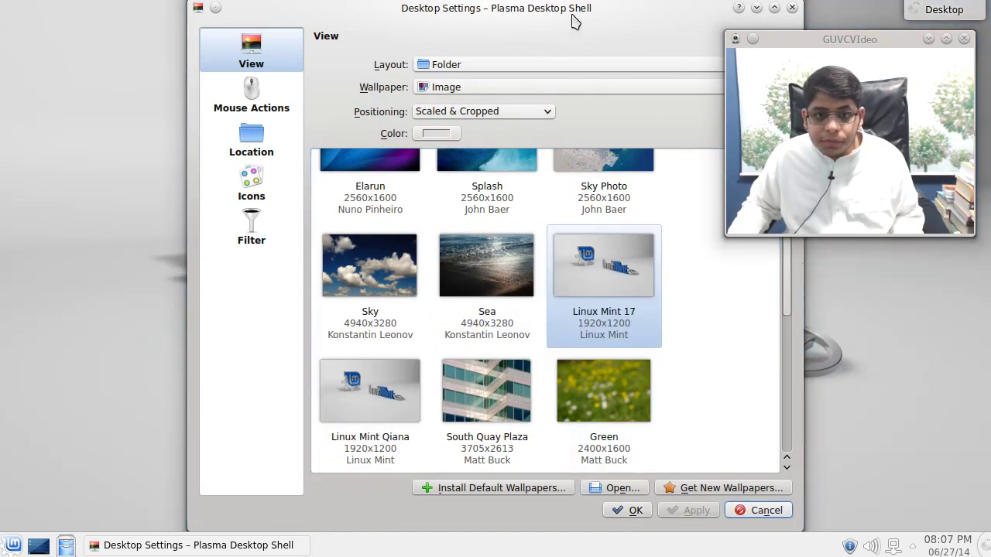
Step: Move the settings window to uncover the desktop, apply the Linux Mint Qiana wallpaper and close the settings
drag(573, 22, 424, 22)
scroll(232, 348, down, 1)
click(222, 369)
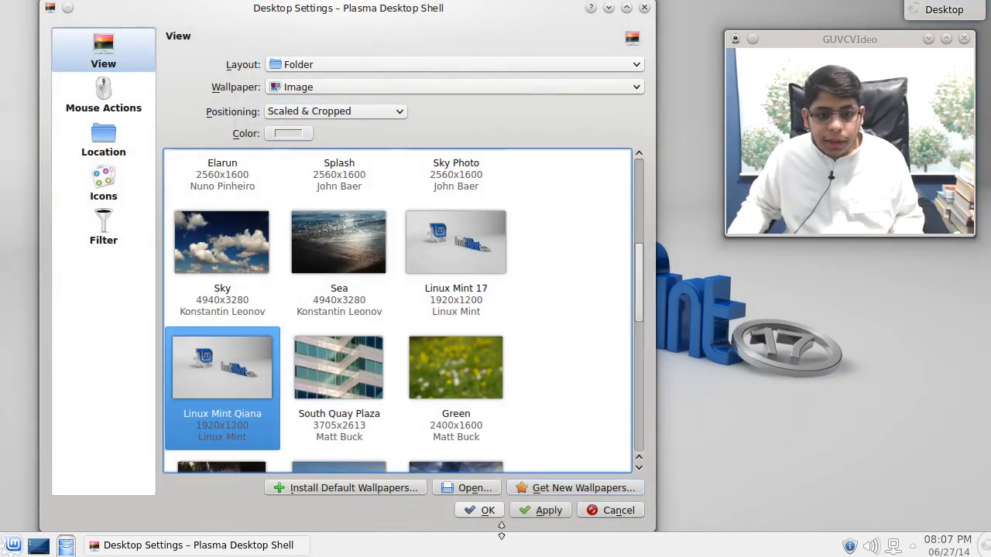
click(550, 514)
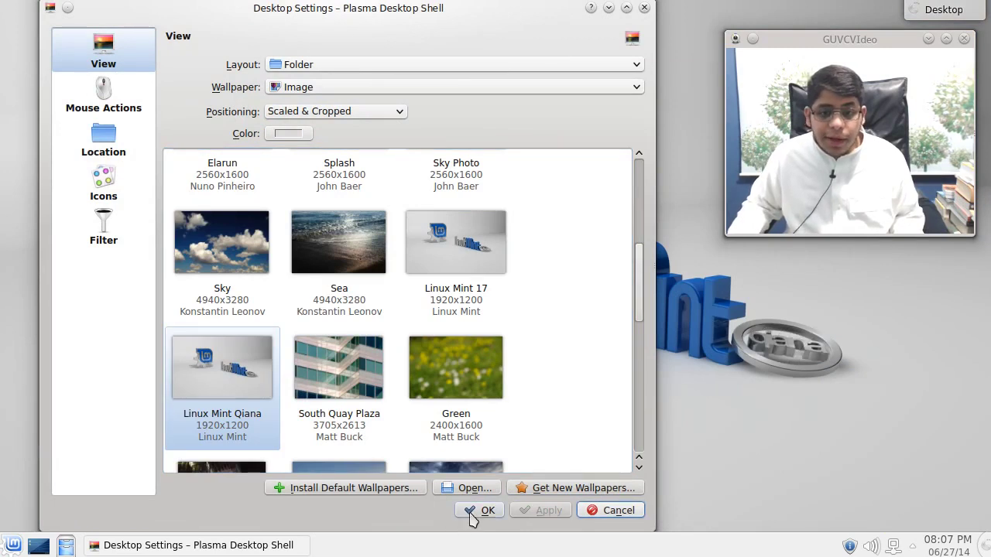
click(480, 510)
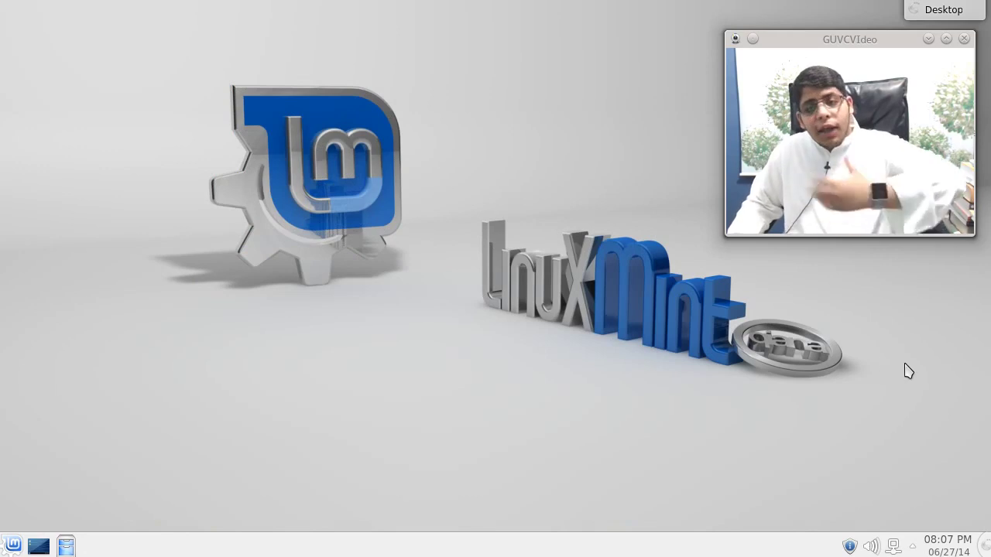
Step: Show the launcher's leave options, choose to log out and confirm ending the current session
click(12, 545)
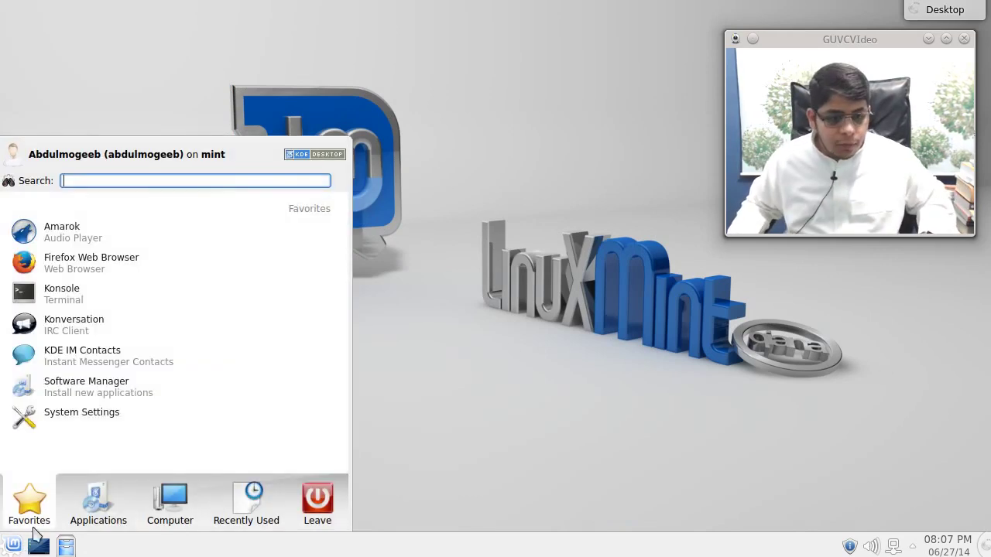
mouse_move(294, 495)
mouse_move(255, 513)
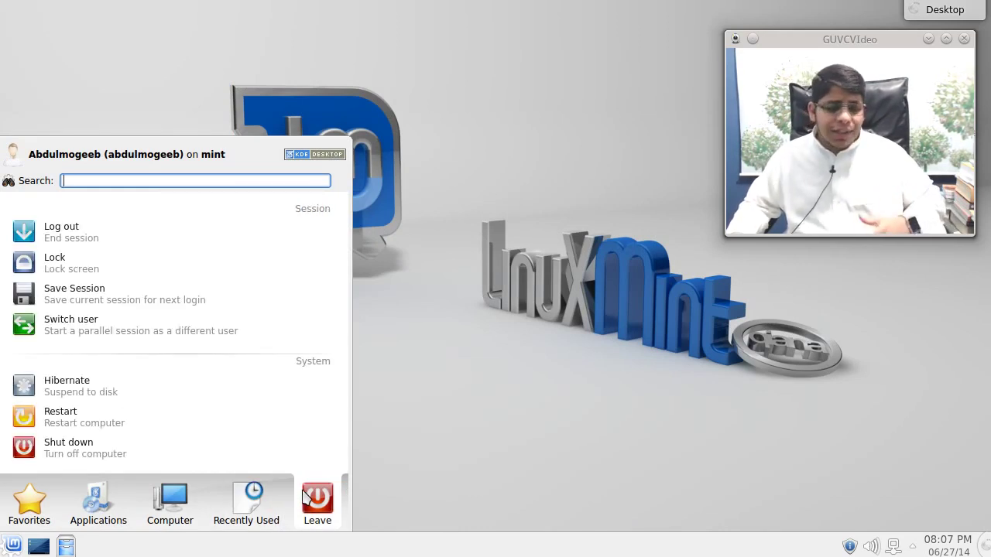
click(109, 247)
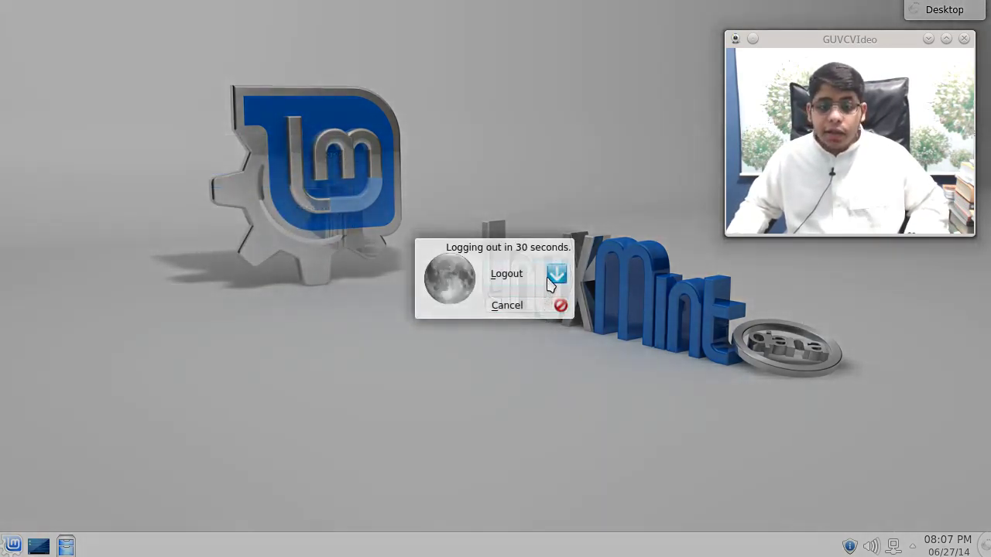
click(551, 277)
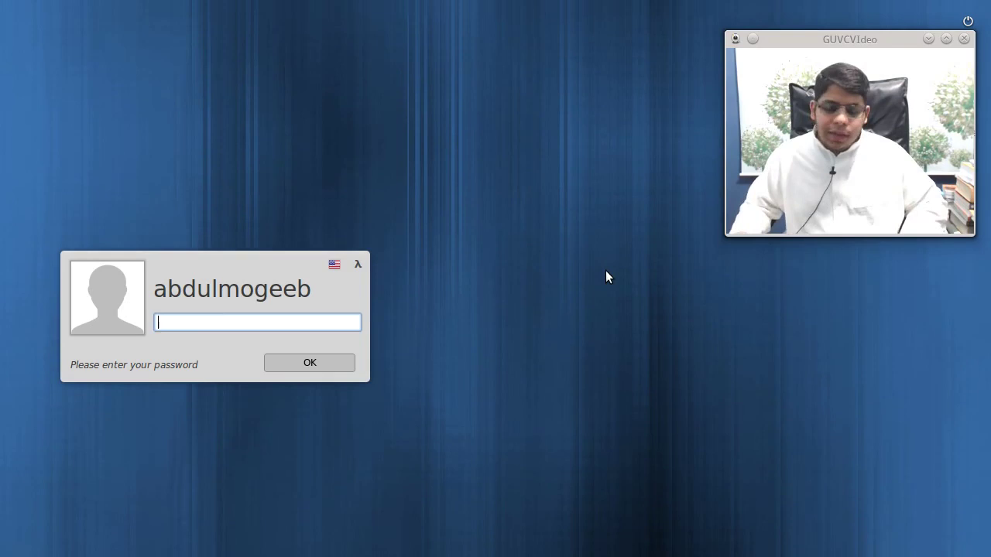
Step: Log back in with the account password, reposition the Welcome Screen window and close it
text(****)
key(Return)
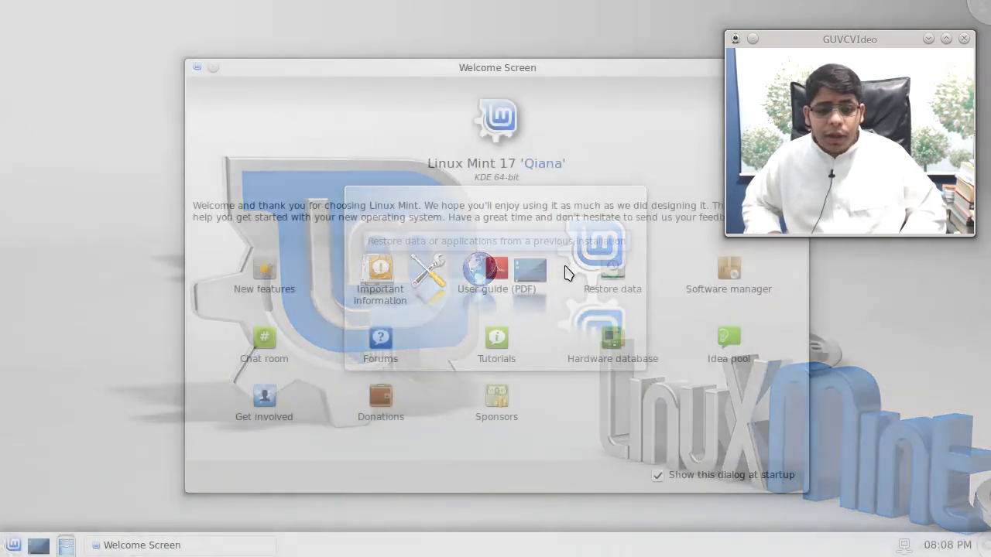
drag(548, 64, 445, 44)
click(691, 37)
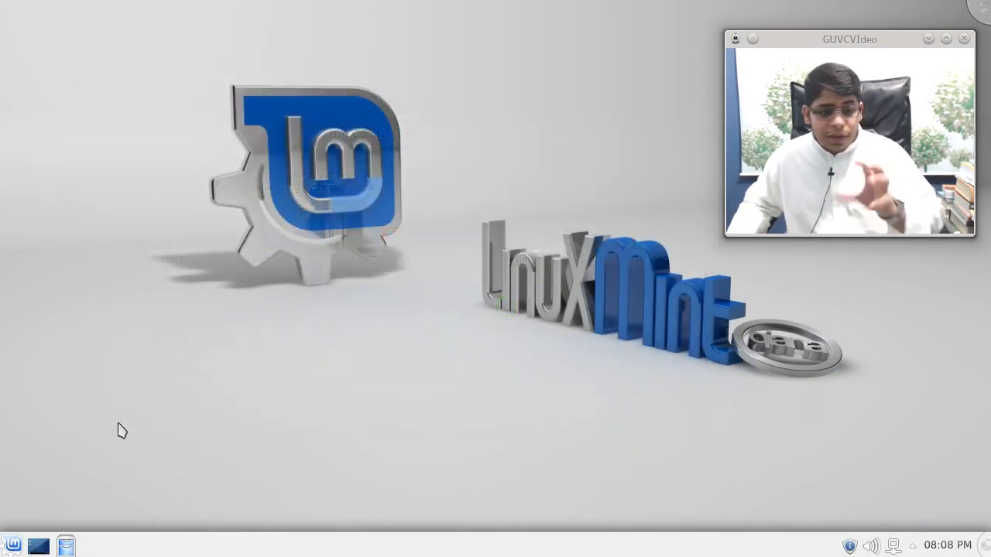
click(11, 545)
click(11, 545)
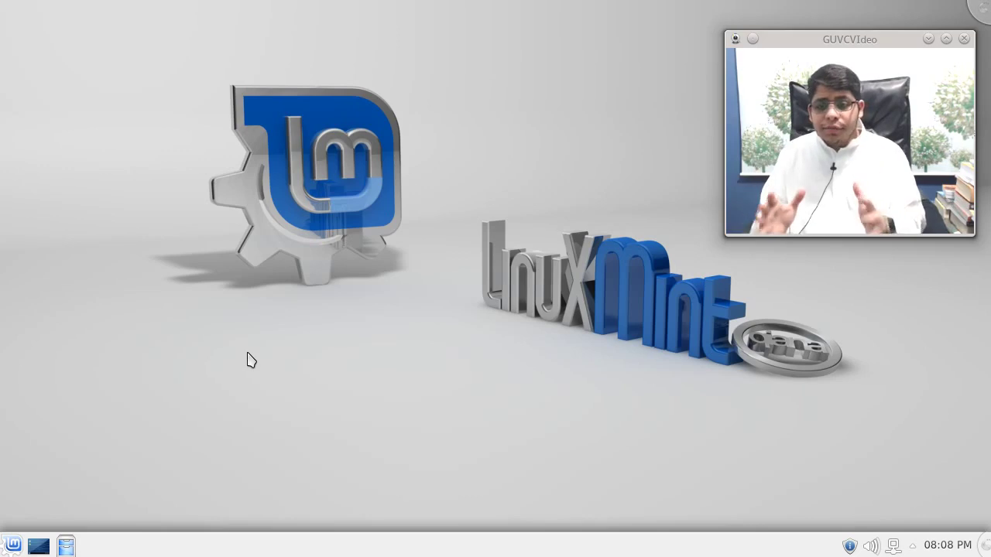